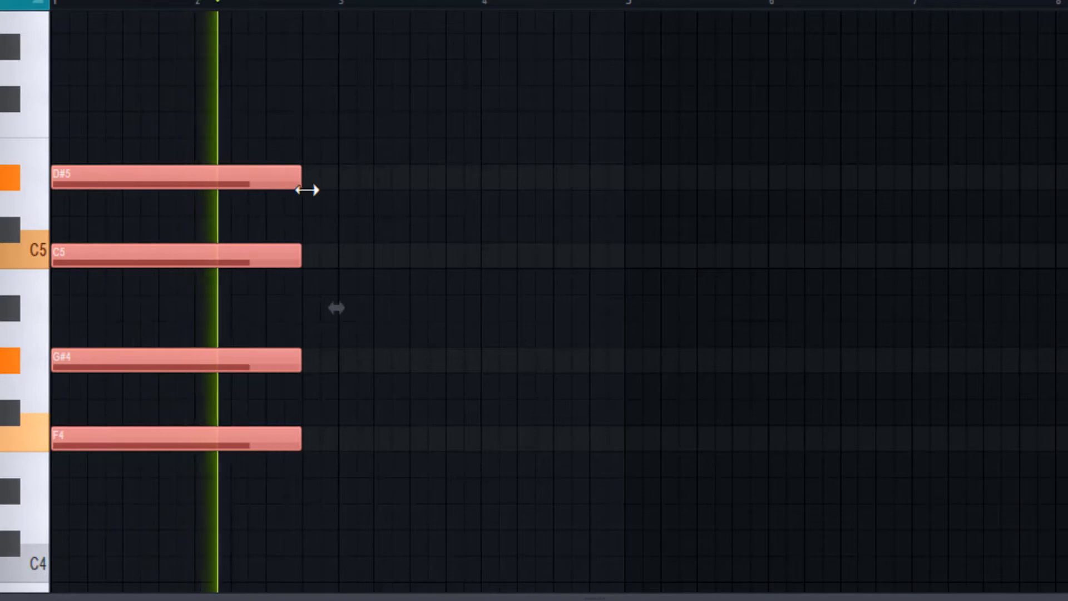
# Step: Place a Major 7th chord rooted on C#4 spanning from bar 3 to bar 5, and deselect its notes
pyautogui.moveTo(346, 509)
pyautogui.mouseDown()
pyautogui.moveTo(350, 587)
pyautogui.moveTo(351, 571)
pyautogui.mouseUp()
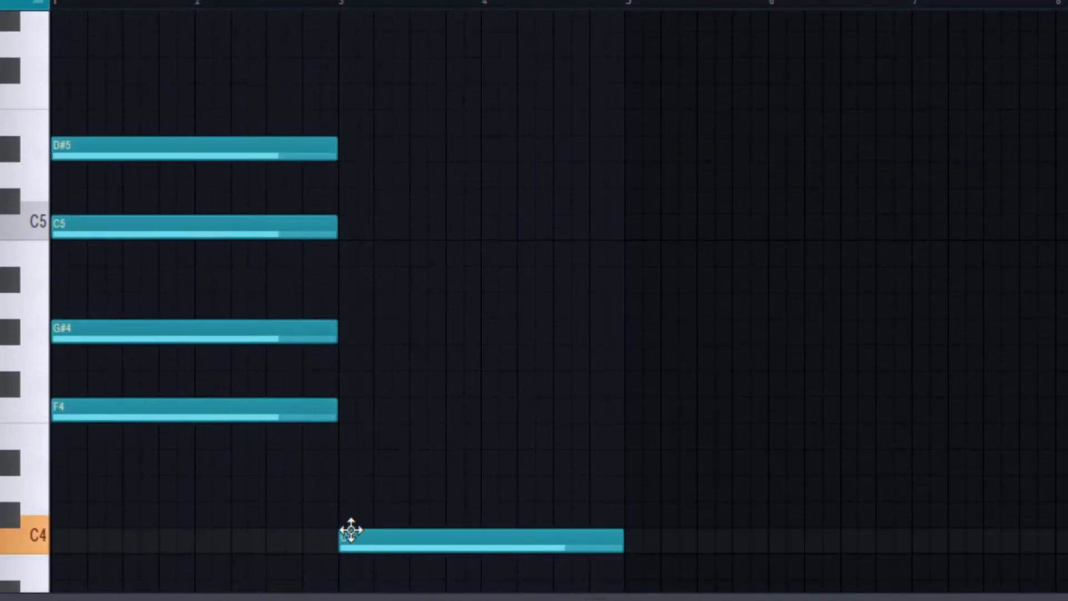
pyautogui.click(67, 25)
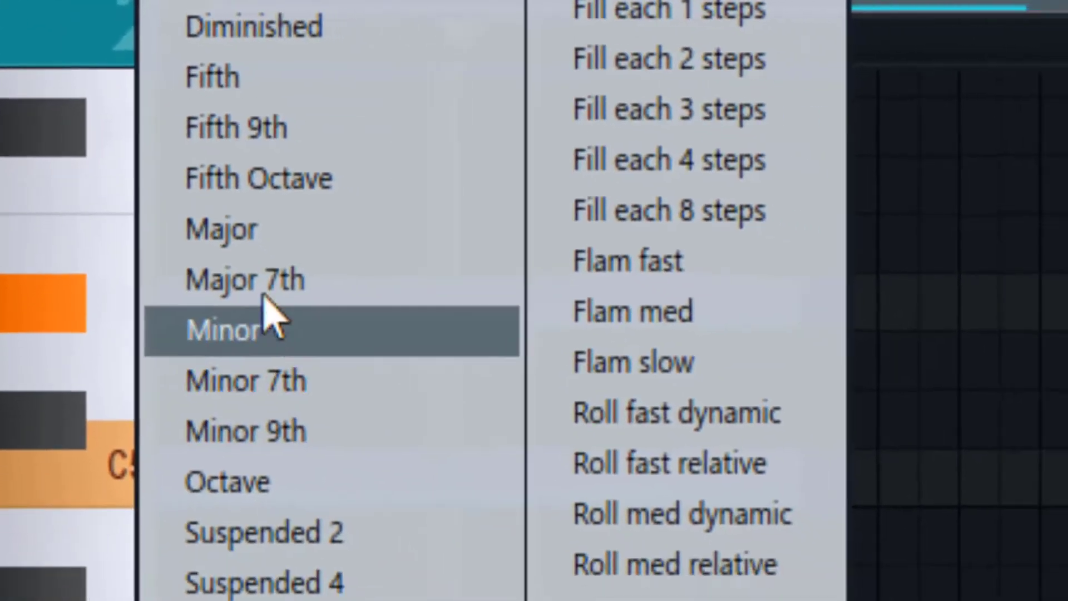
pyautogui.click(265, 296)
pyautogui.moveTo(378, 500); pyautogui.dragTo(384, 537)
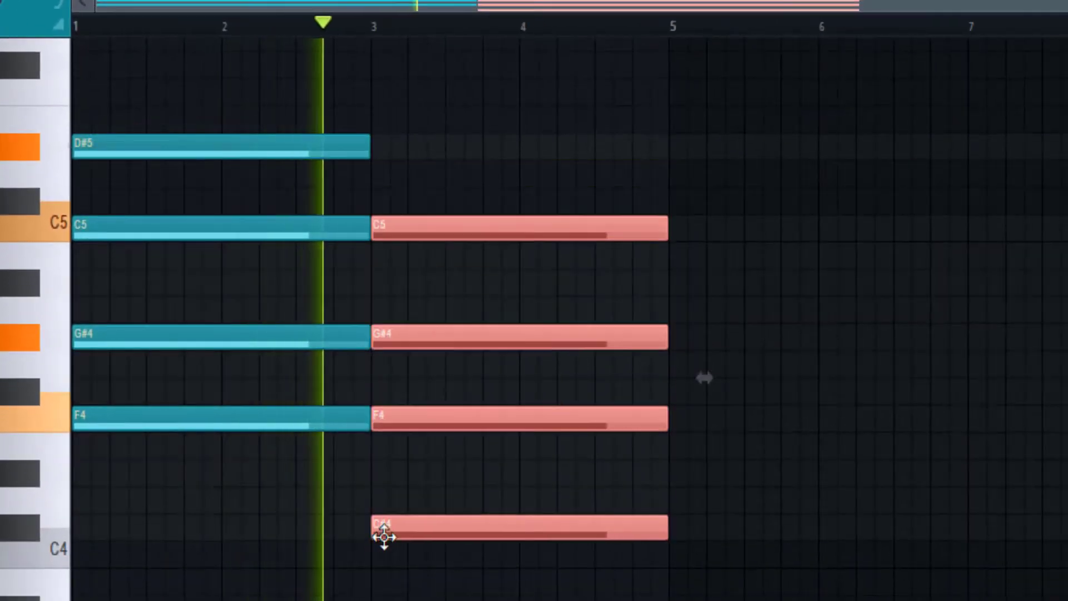
pyautogui.click(400, 487)
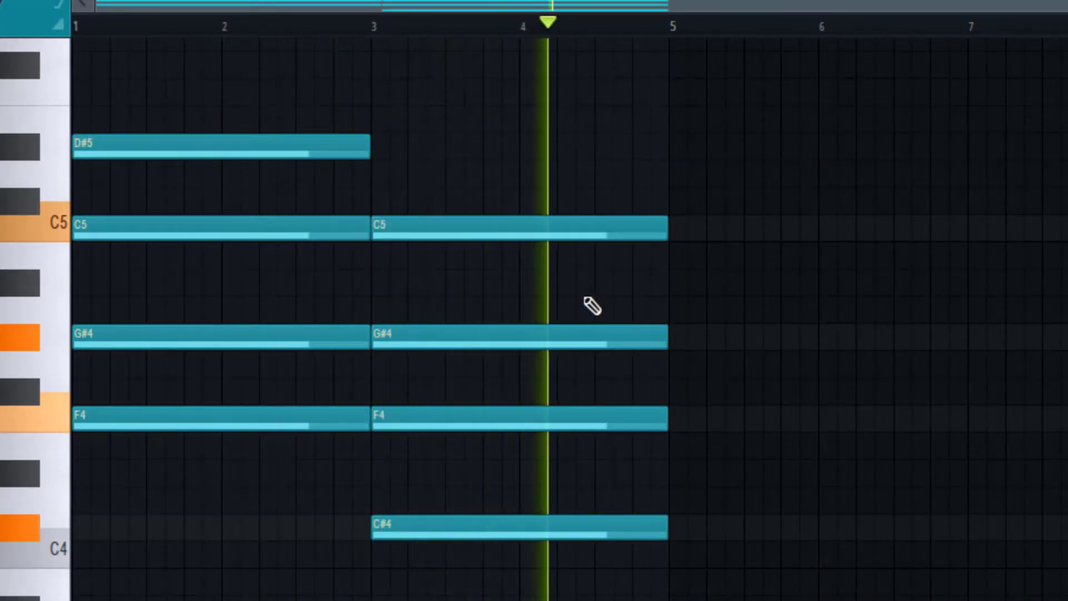
# Step: Copy the Toy Keyboard chord notes into the Cassette Roads channel and show that channel's piano roll
pyautogui.scroll(4, 766, 269)
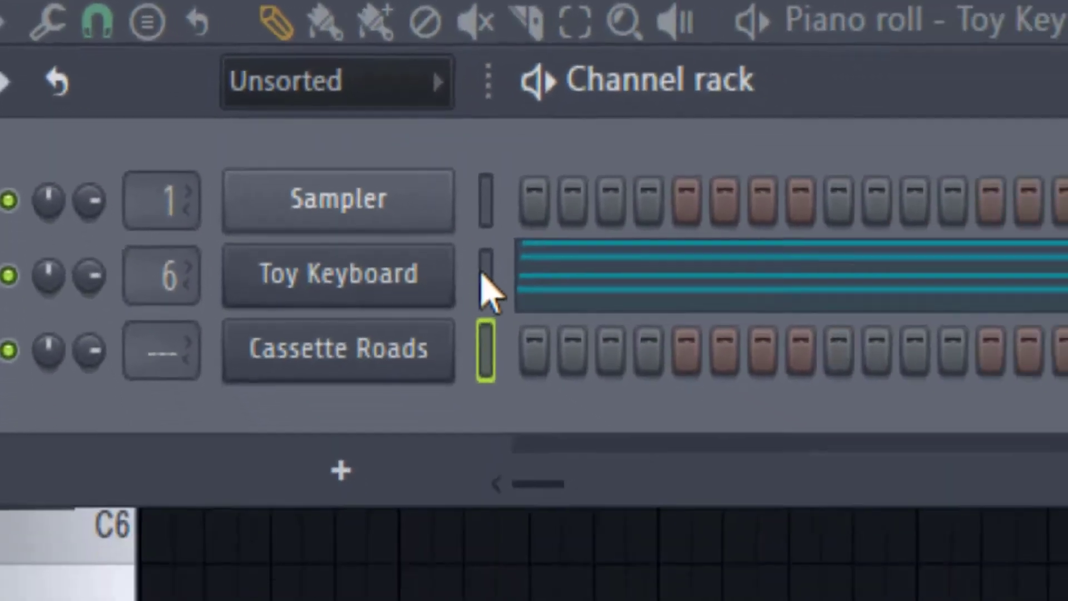
pyautogui.click(483, 275)
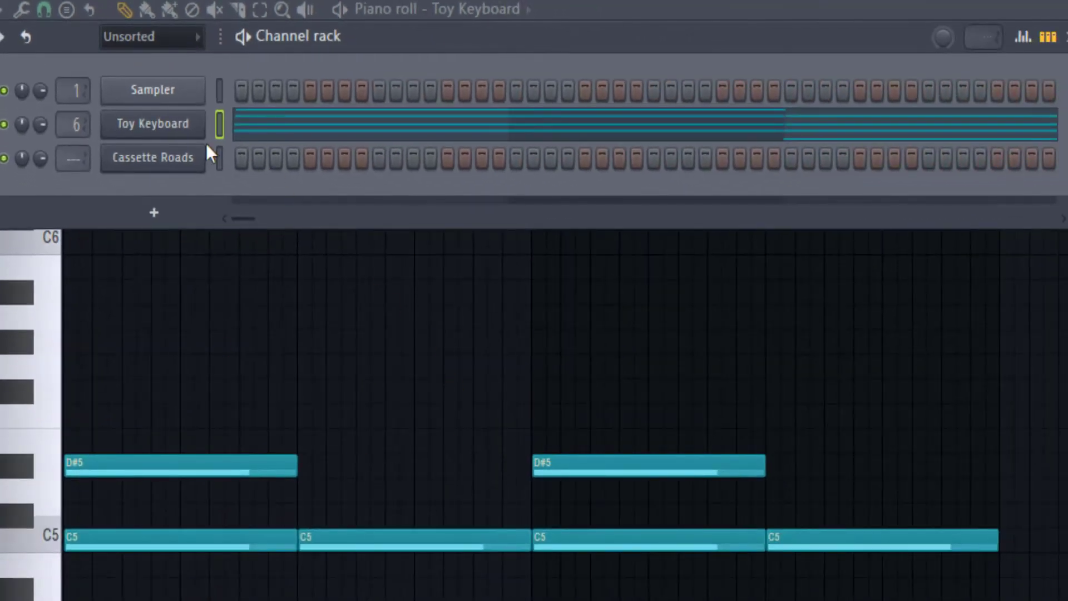
pyautogui.click(219, 158)
pyautogui.hotkey('ctrl', 'v')
pyautogui.click(181, 161)
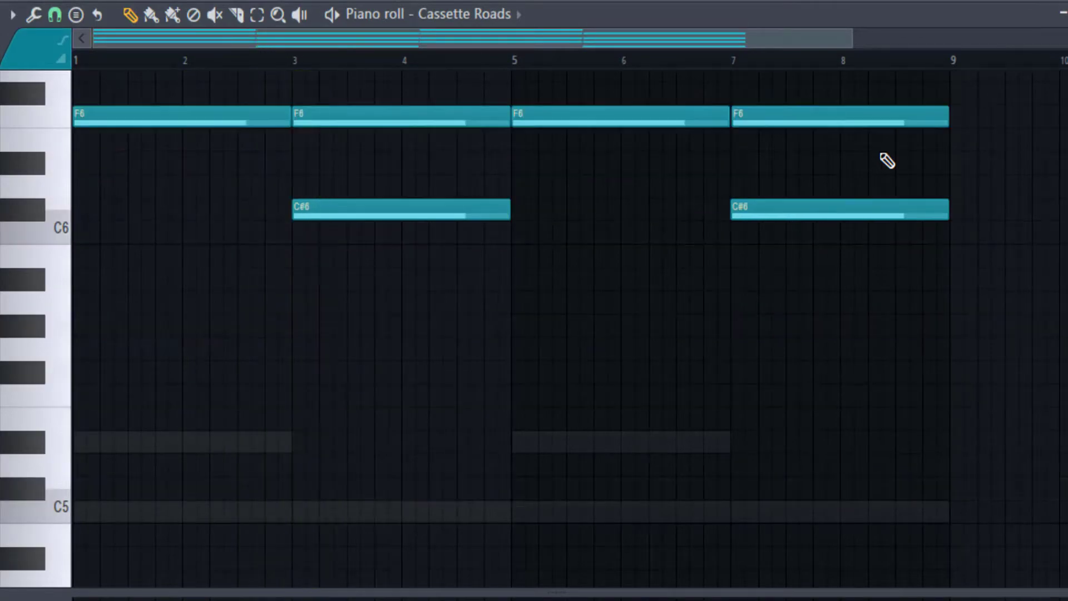
# Step: Play the layered chord pattern and open the Cassette Roads instrument to inspect its sound settings
pyautogui.press('space')
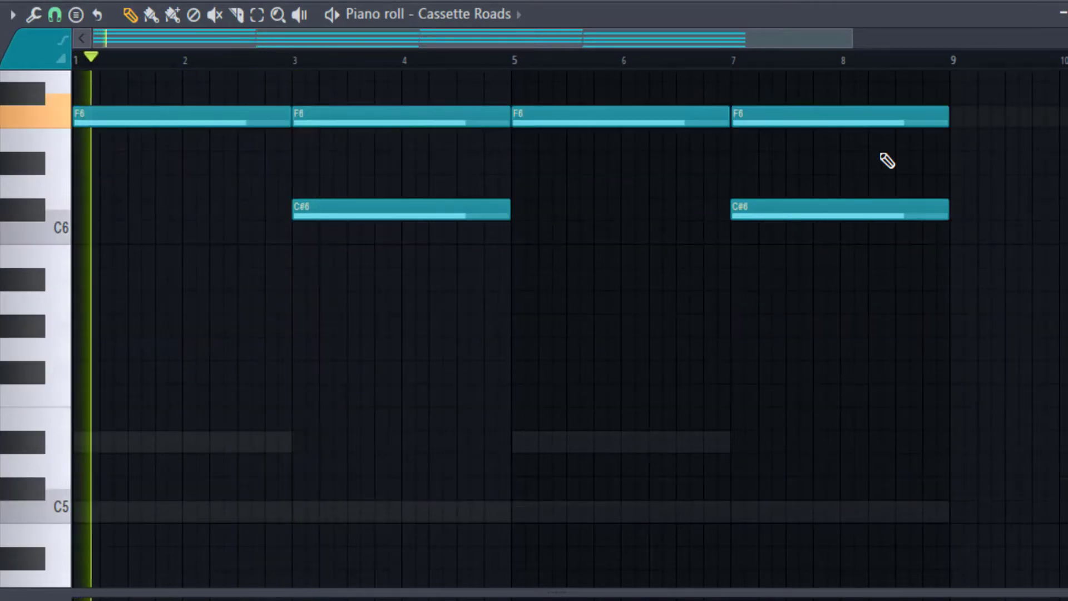
pyautogui.click(815, 1)
pyautogui.click(155, 155)
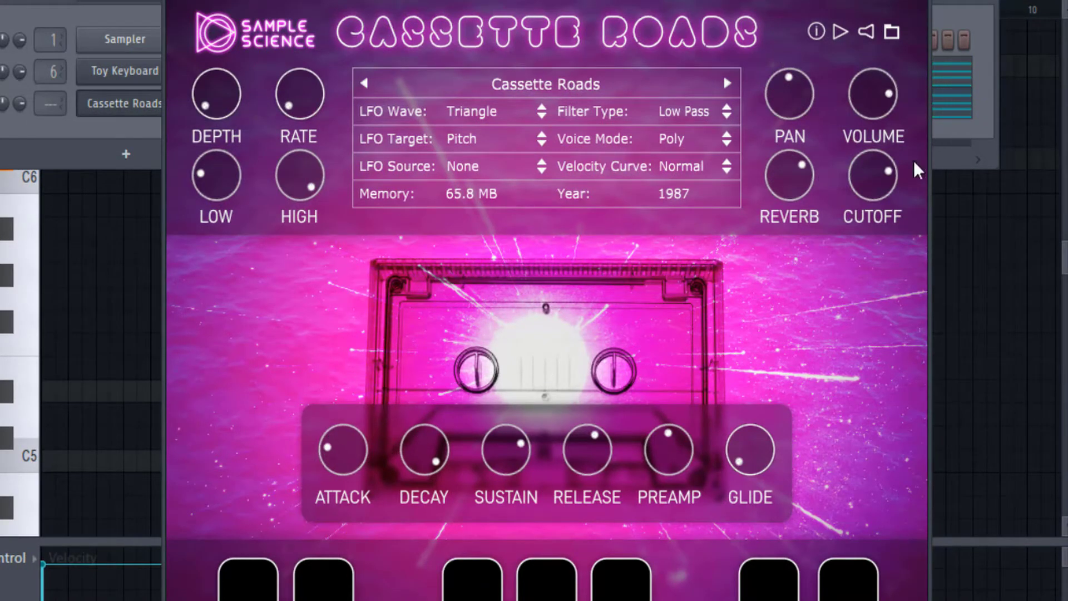
pyautogui.moveTo(742, 0); pyautogui.dragTo(730, 0)
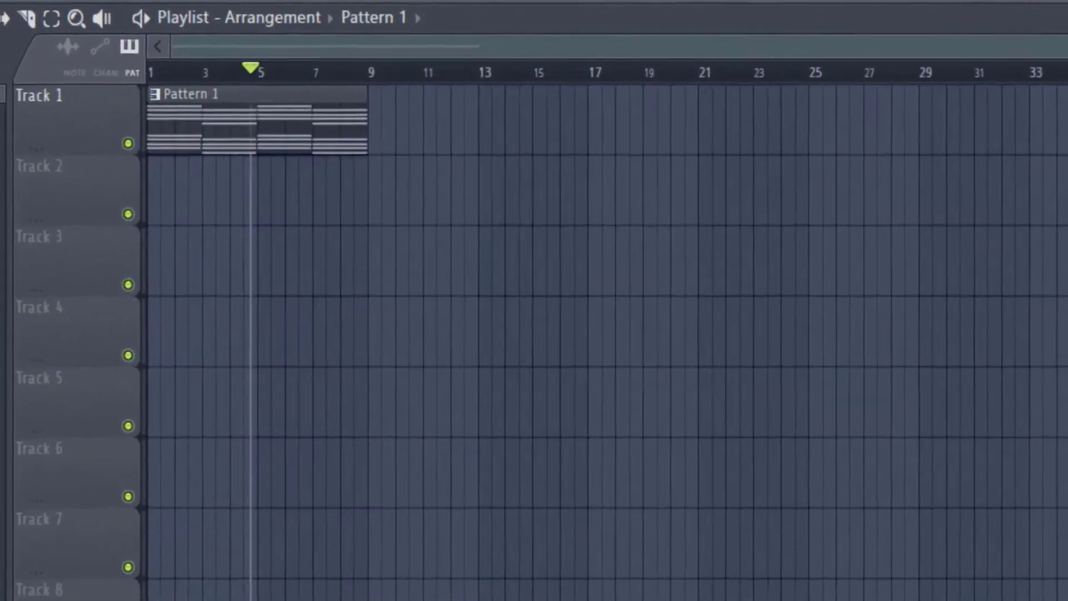
# Step: Render the Melody1 mixer track for the full song as a 32Bit float stereo WAV with 32-point sinc resampling
pyautogui.click(860, 69)
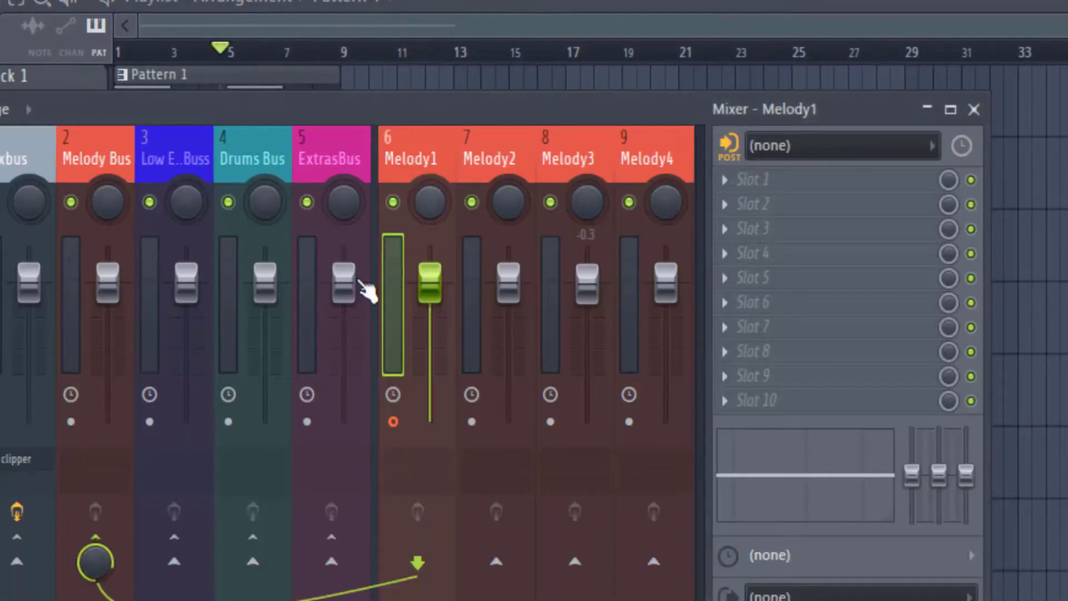
pyautogui.click(413, 412)
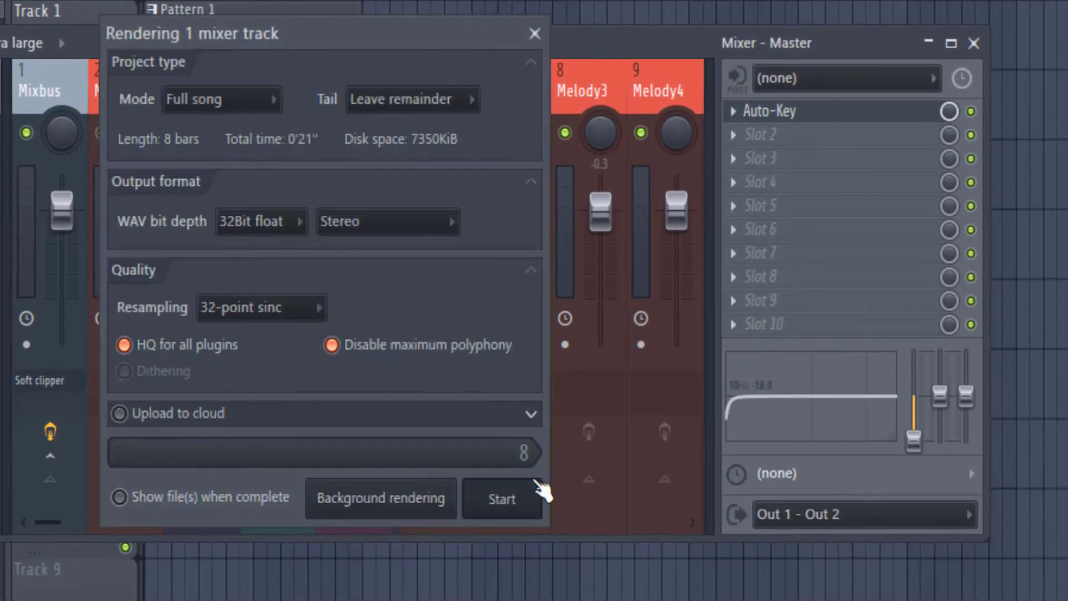
pyautogui.click(537, 492)
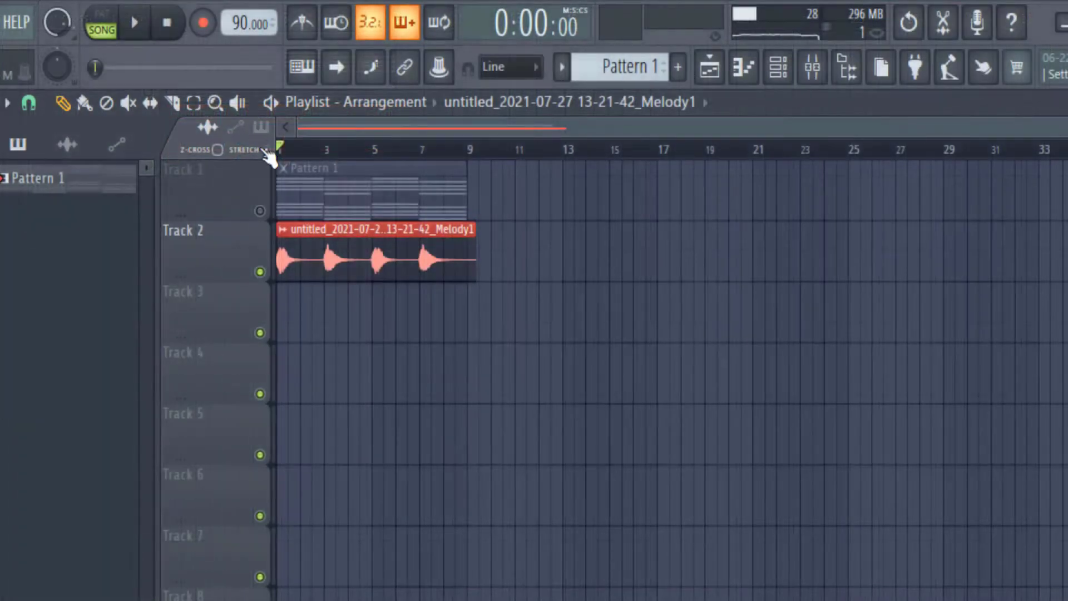
# Step: Open the rendered Melody1 clip on Track 2 for sample editing in Edison and reposition the editor window
pyautogui.click(283, 230)
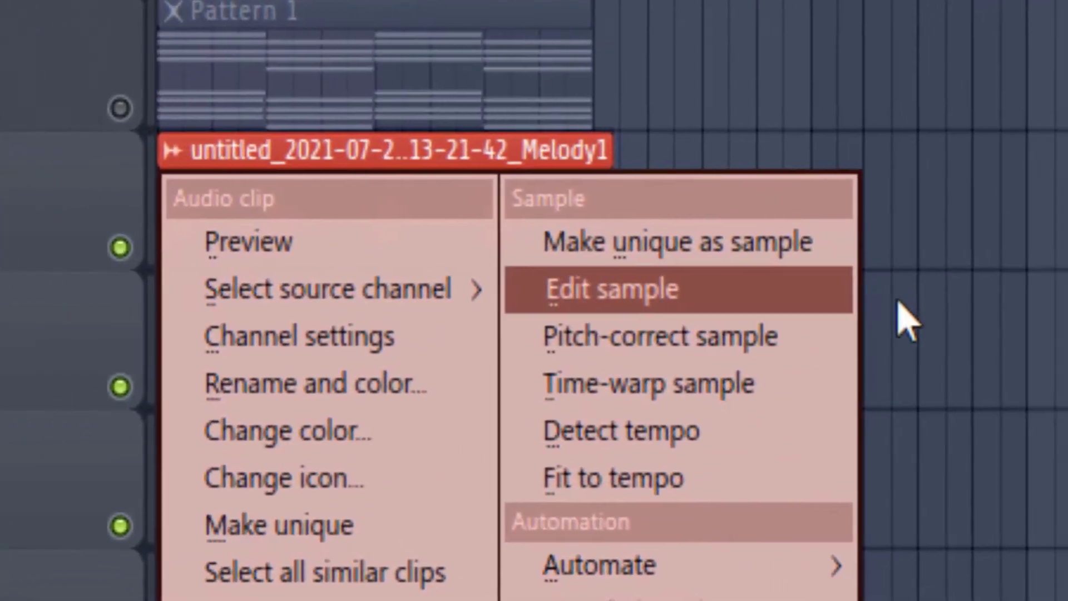
pyautogui.click(807, 289)
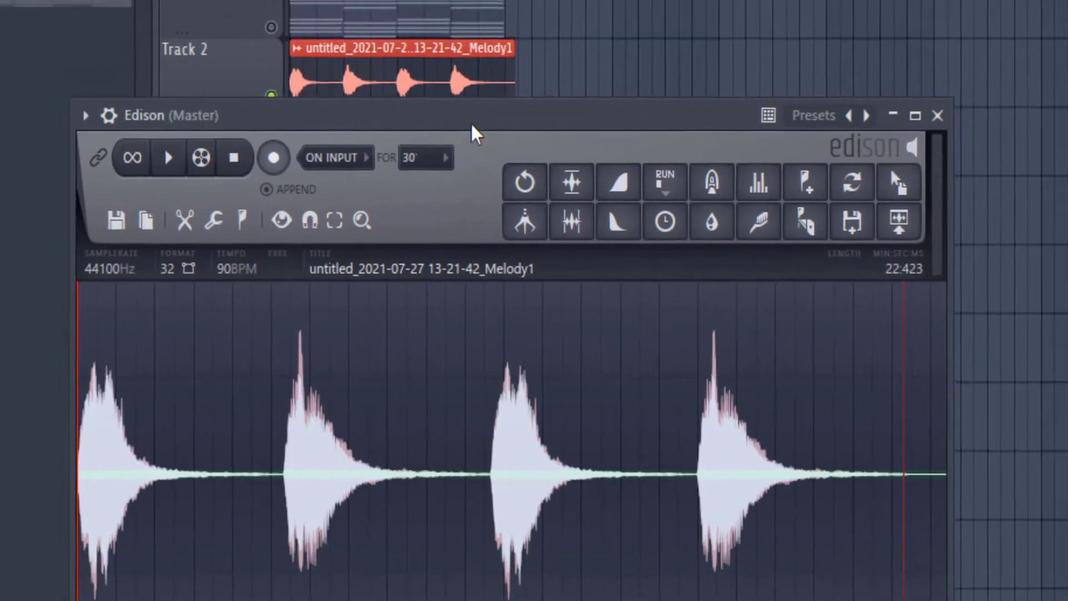
pyautogui.moveTo(481, 91); pyautogui.dragTo(462, 46)
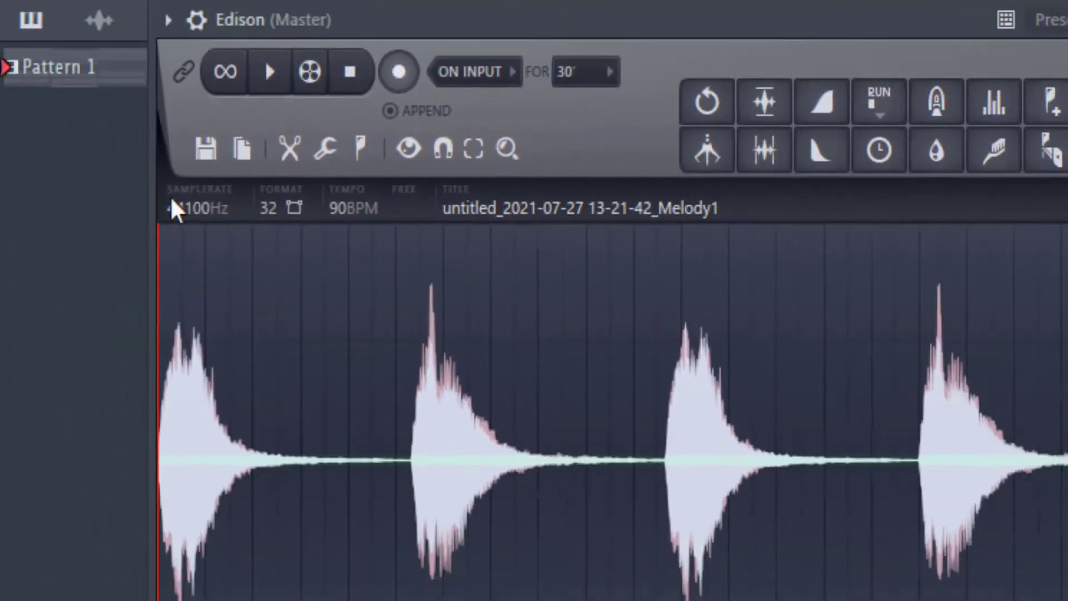
# Step: Resample the Melody1 sample to 4000 Hz and set its format to 16Bit int in the sample properties
pyautogui.click(171, 201)
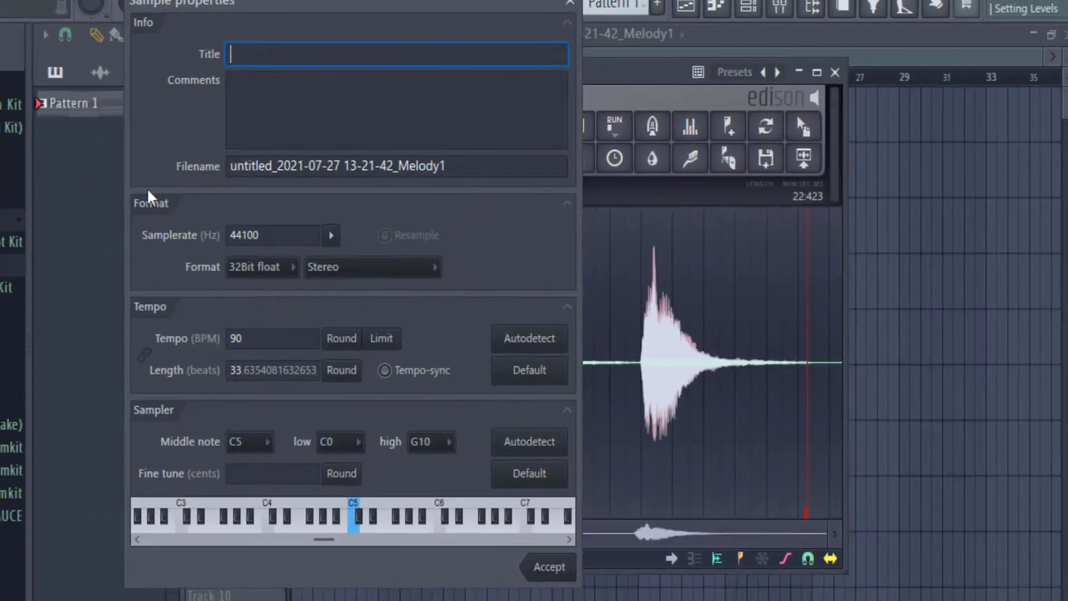
pyautogui.moveTo(261, 234); pyautogui.dragTo(195, 245)
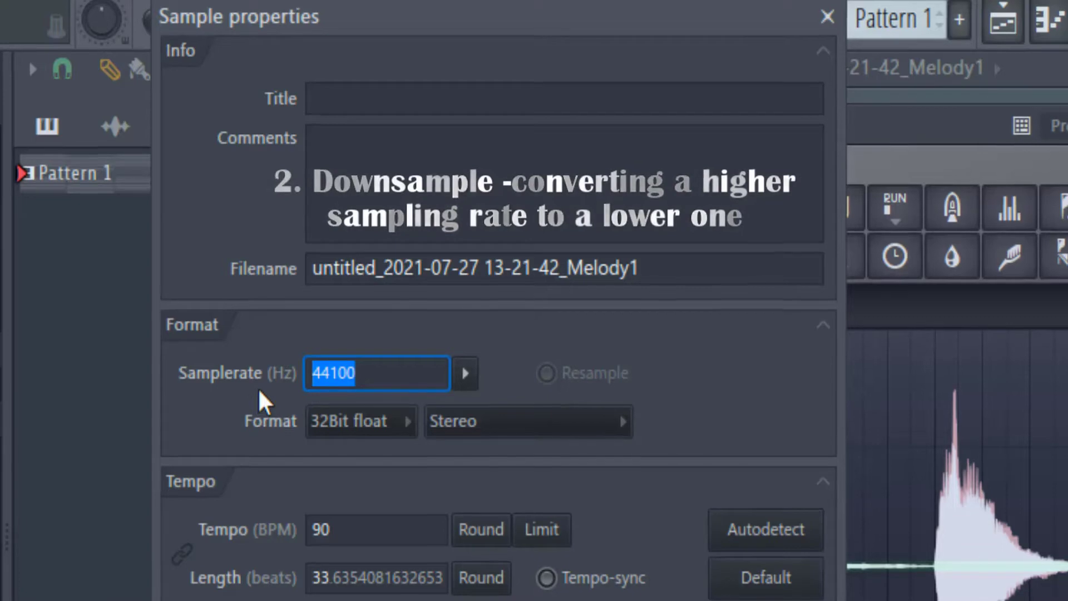
pyautogui.write('4000')
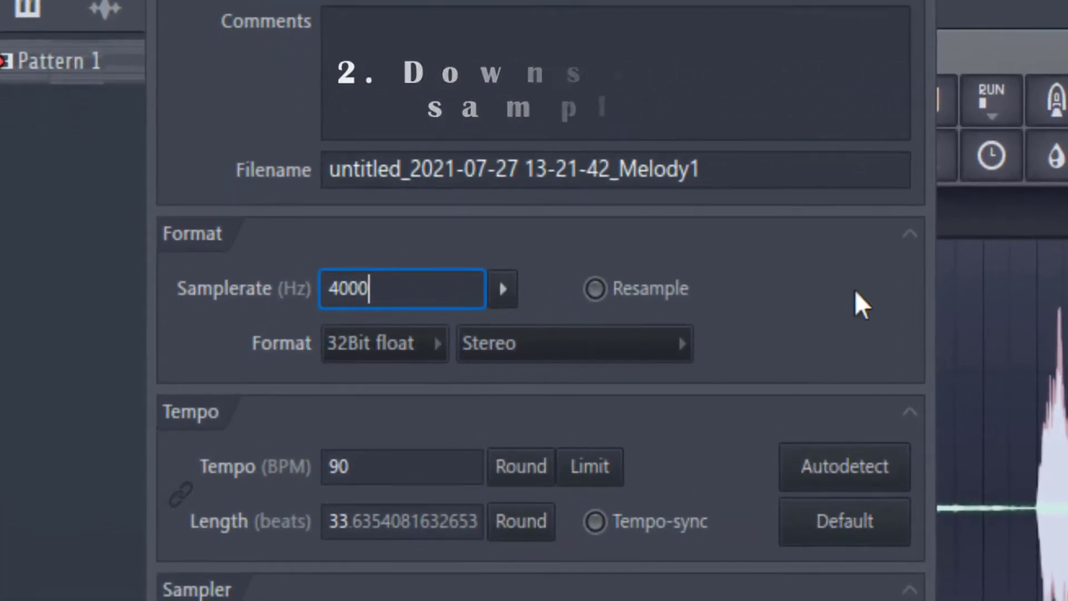
pyautogui.click(595, 288)
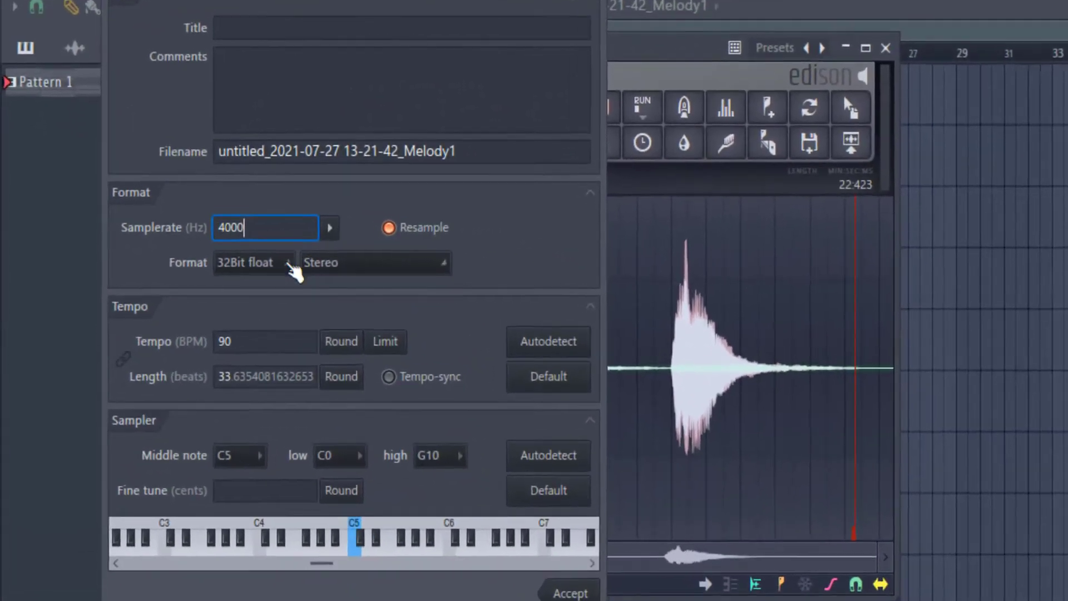
pyautogui.click(285, 265)
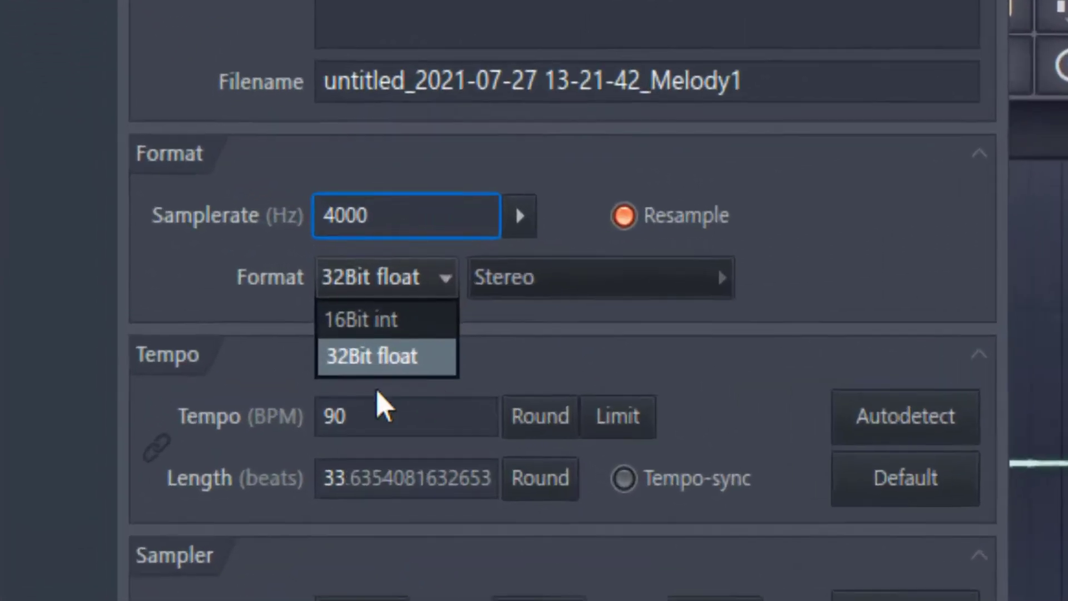
pyautogui.click(240, 287)
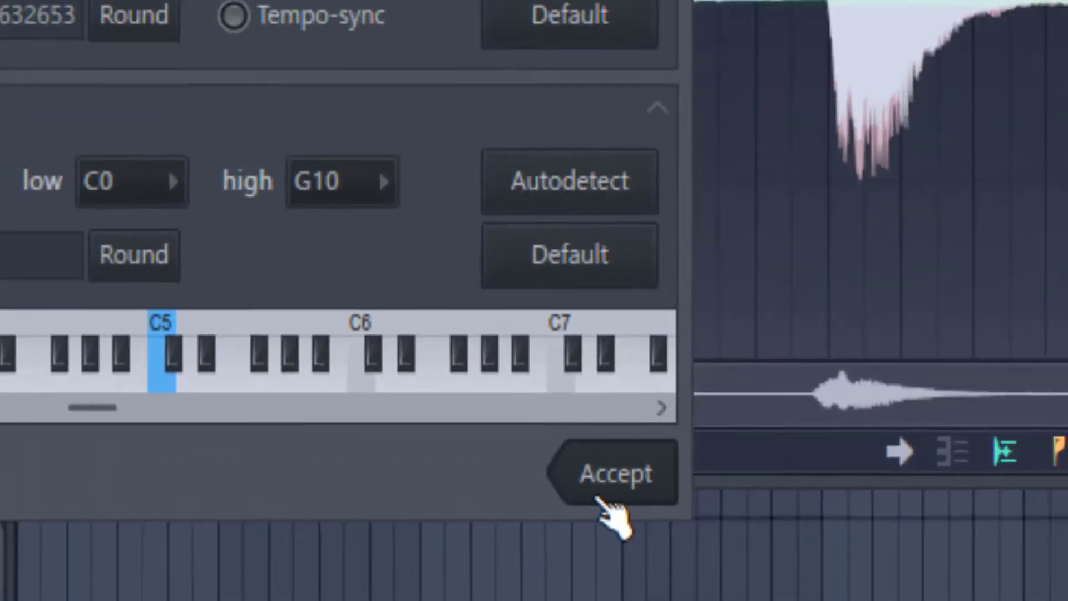
pyautogui.click(651, 442)
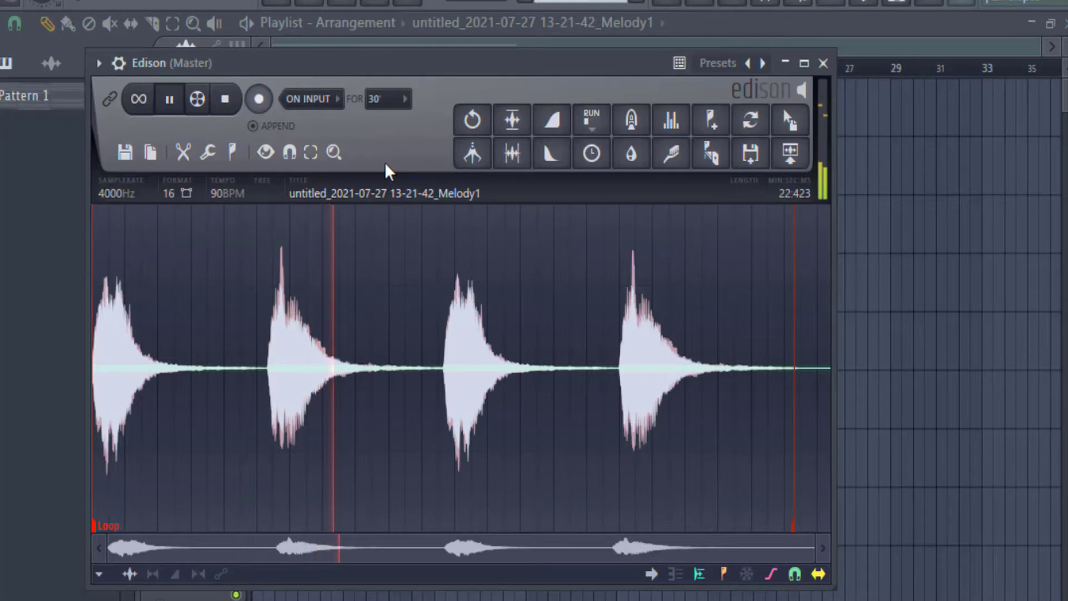
# Step: Place the downsampled audio as a clip at the start of Track 3 and close the Edison editor
pyautogui.moveTo(791, 120); pyautogui.dragTo(240, 208)
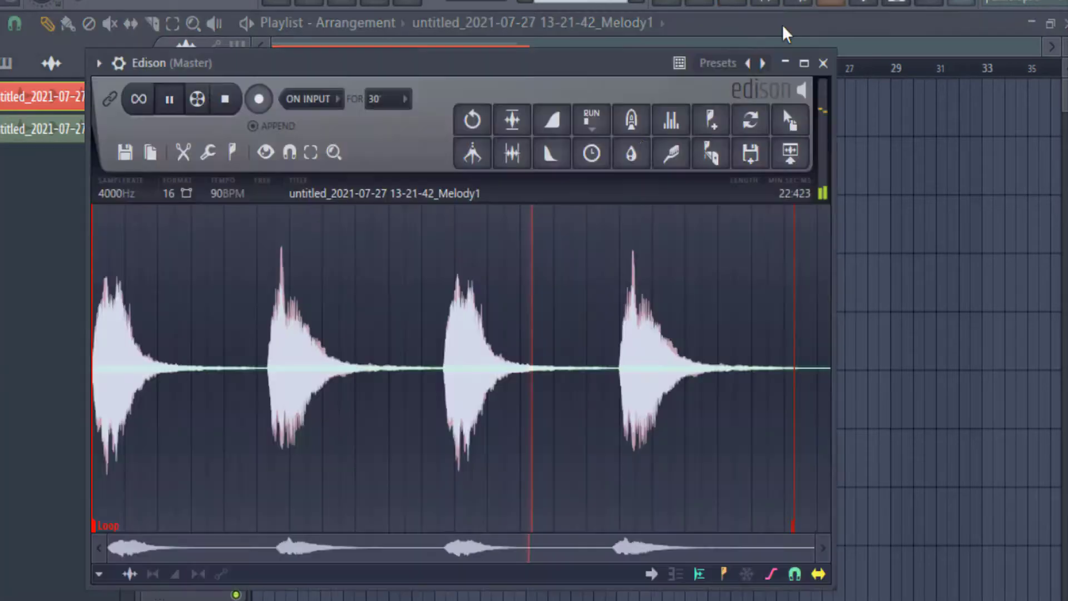
pyautogui.click(829, 60)
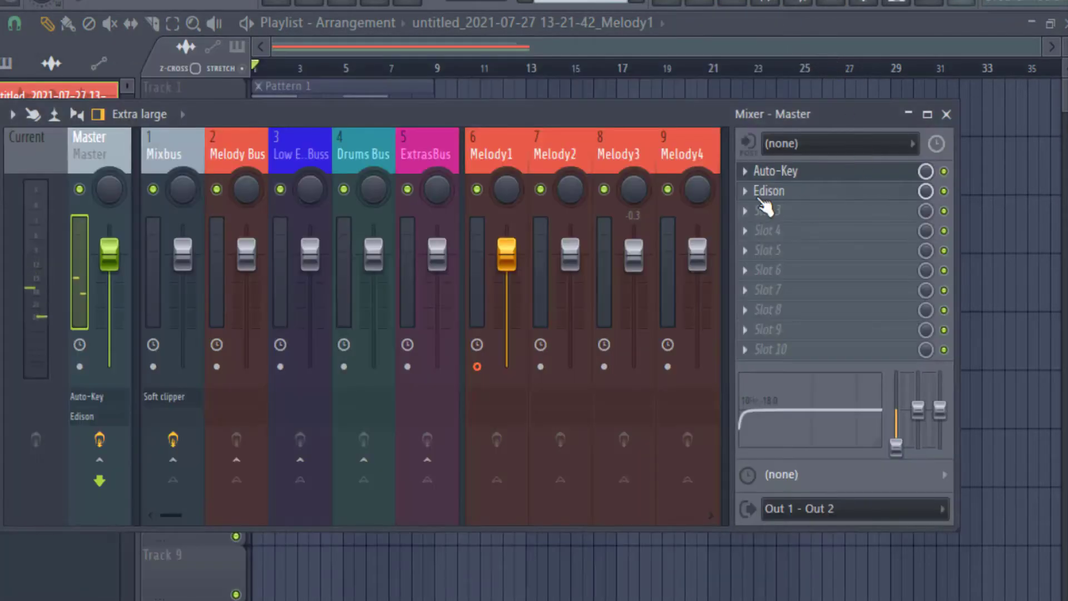
pyautogui.rightClick(739, 580)
# Step: Solo Track 2 and Track 3 in turn to compare the two renders, and delete the original Melody1 audio clip
pyautogui.rightClick(236, 185)
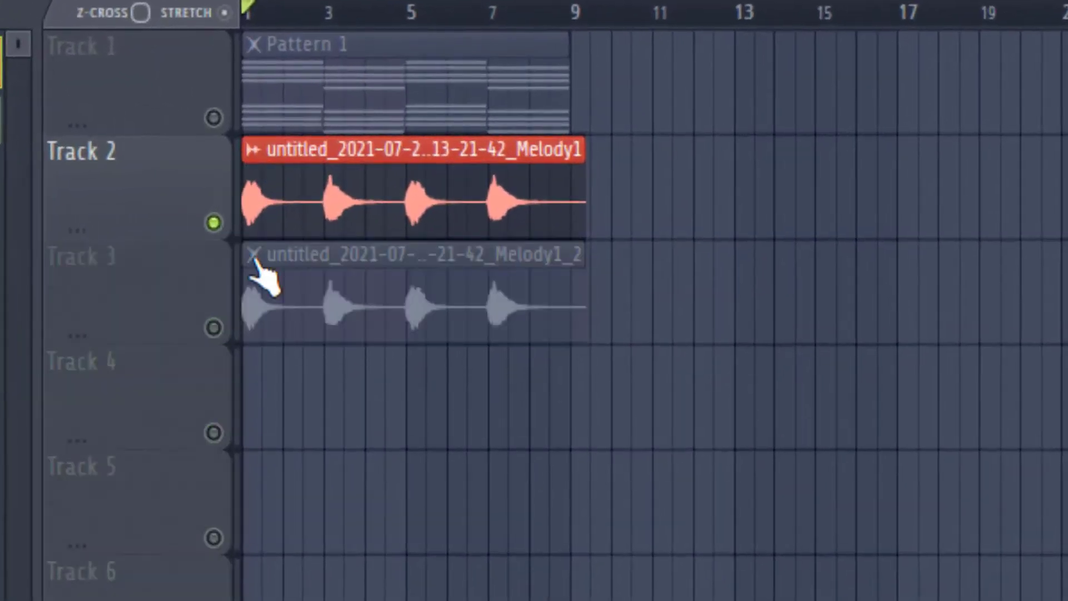
pyautogui.rightClick(217, 331)
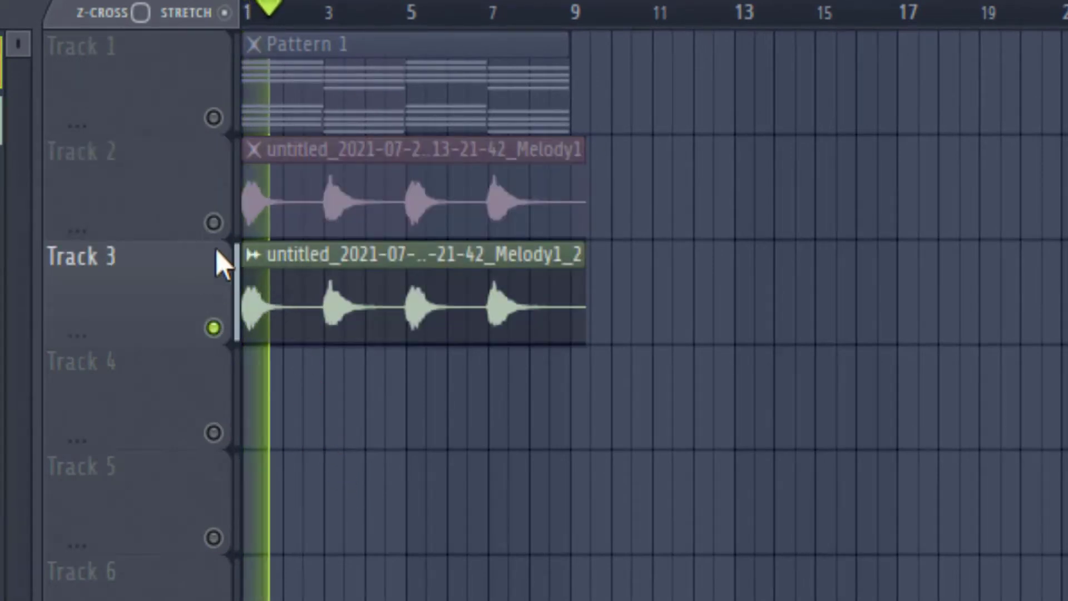
pyautogui.press('space')
pyautogui.rightClick(115, 69)
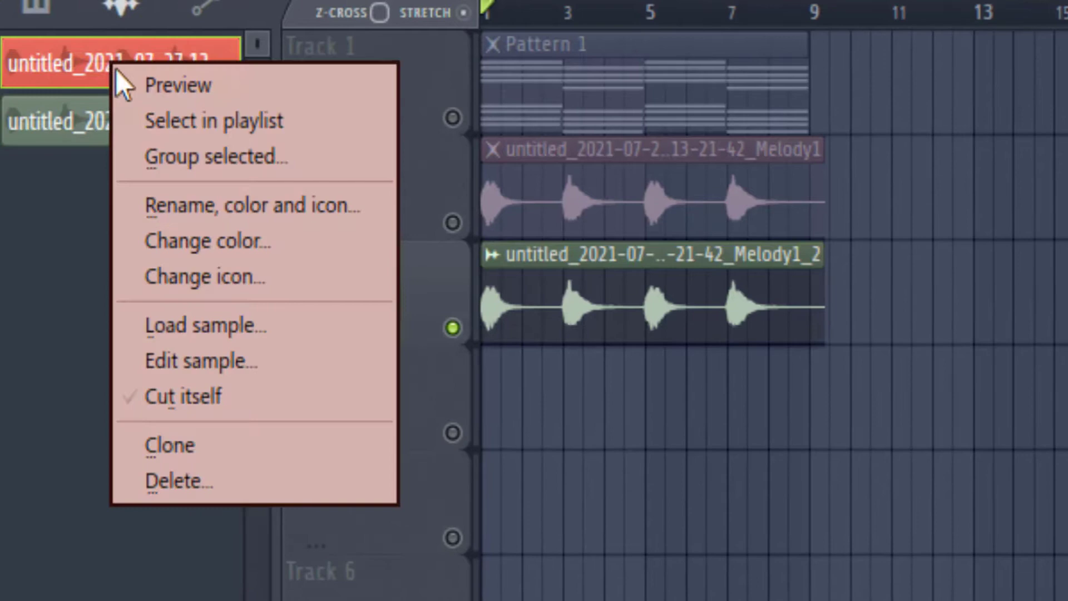
pyautogui.click(234, 495)
# Step: Widen the stereo image of the Melody1 mixer track with the Wider plugin
pyautogui.moveTo(741, 97)
pyautogui.mouseDown()
pyautogui.moveTo(740, 75)
pyautogui.moveTo(749, 107)
pyautogui.mouseUp()
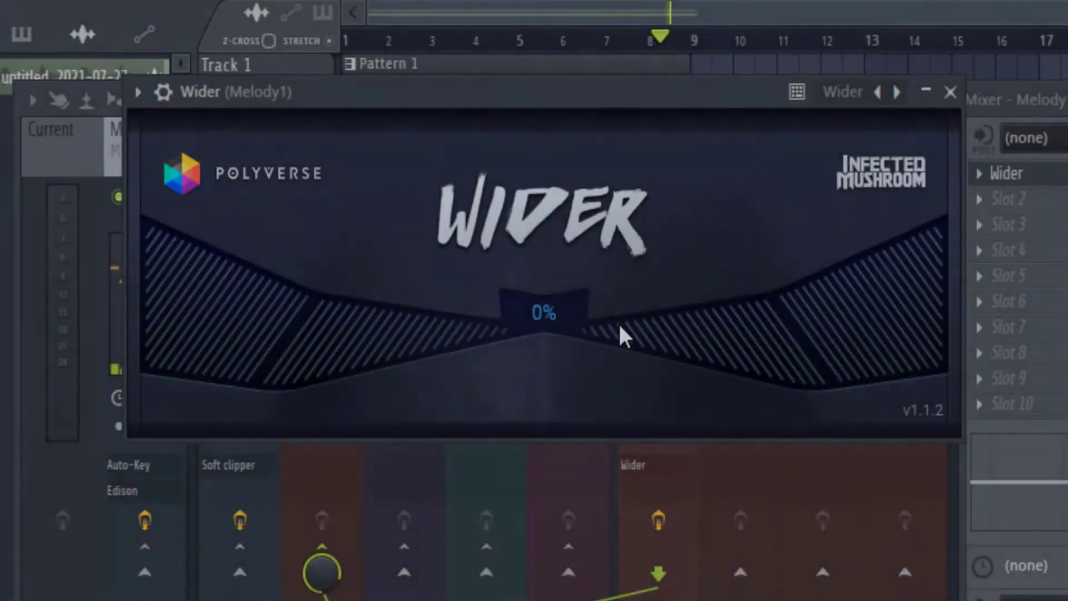
pyautogui.moveTo(620, 334); pyautogui.dragTo(772, 343)
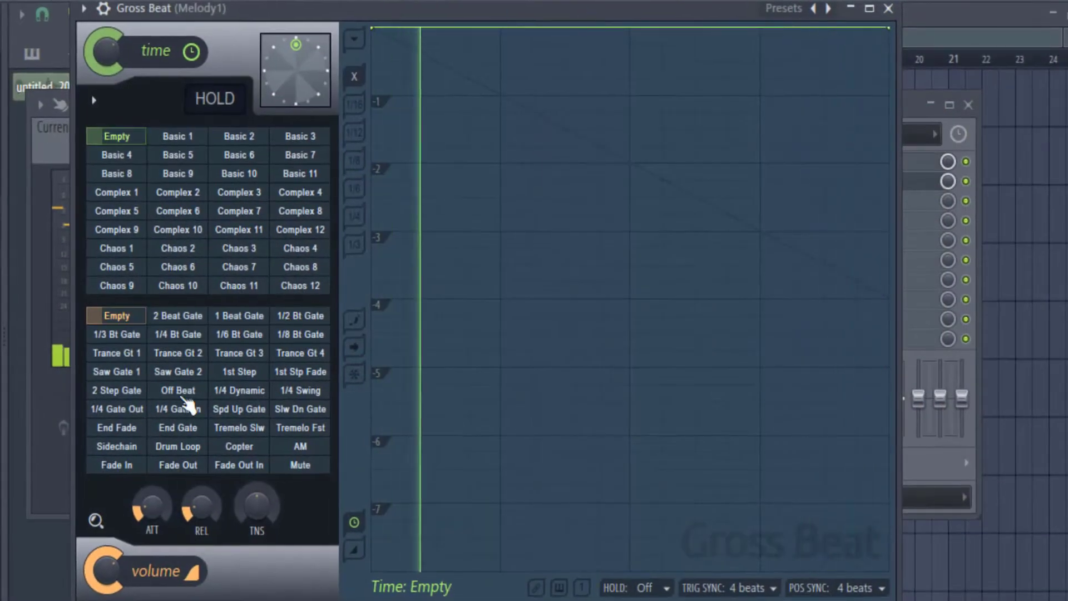
# Step: Audition Gross Beat volume presets such as 1 Beat Gate, Sidechain and 1/3 Bt Gate on Melody1, and settle on 2 Beat Gate
pyautogui.click(243, 317)
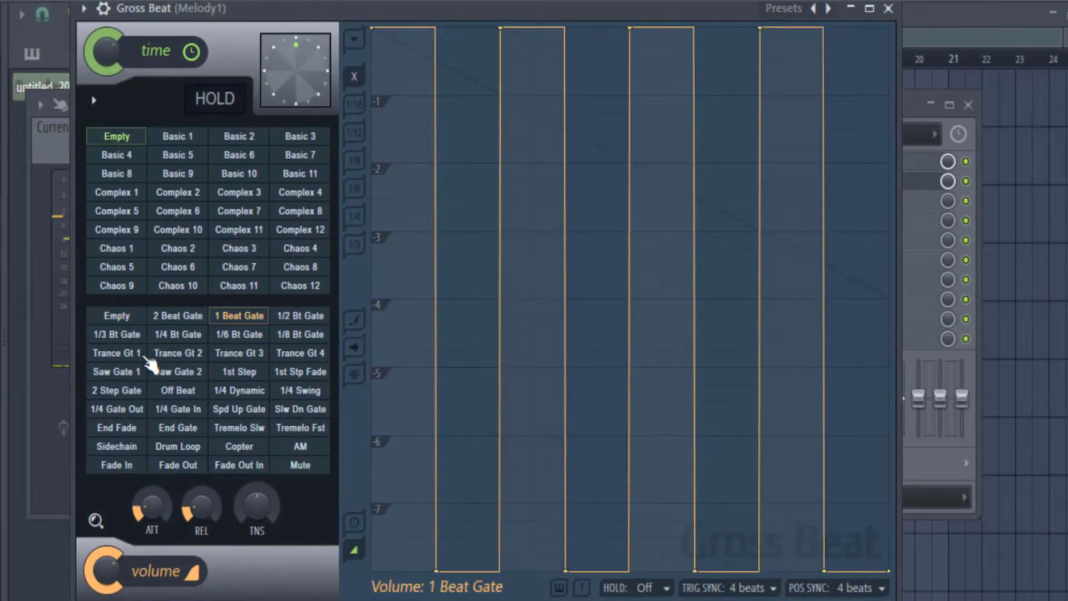
pyautogui.click(159, 466)
pyautogui.click(139, 447)
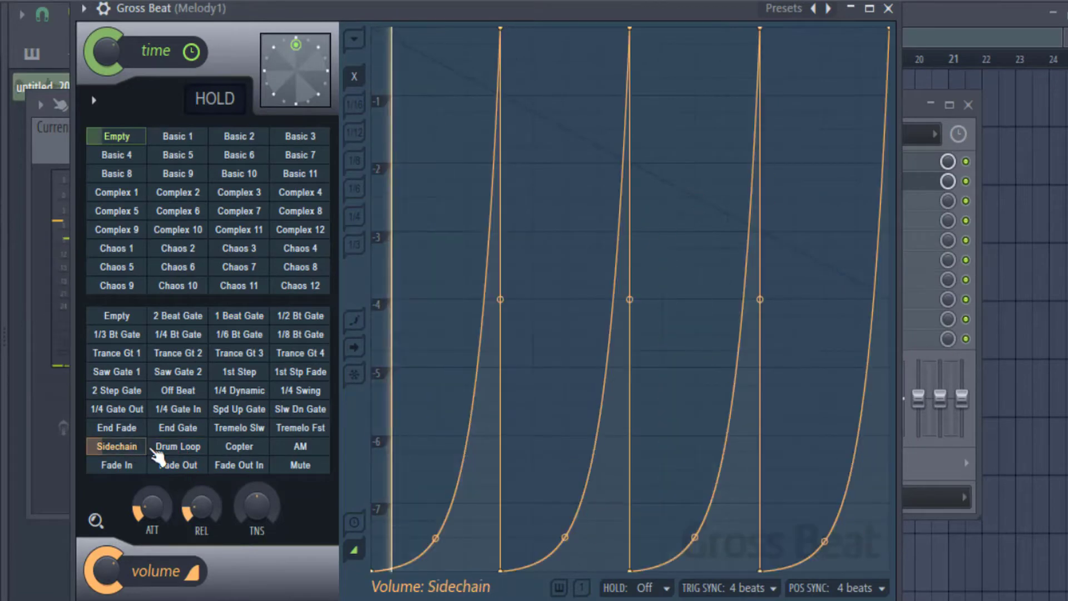
pyautogui.click(260, 318)
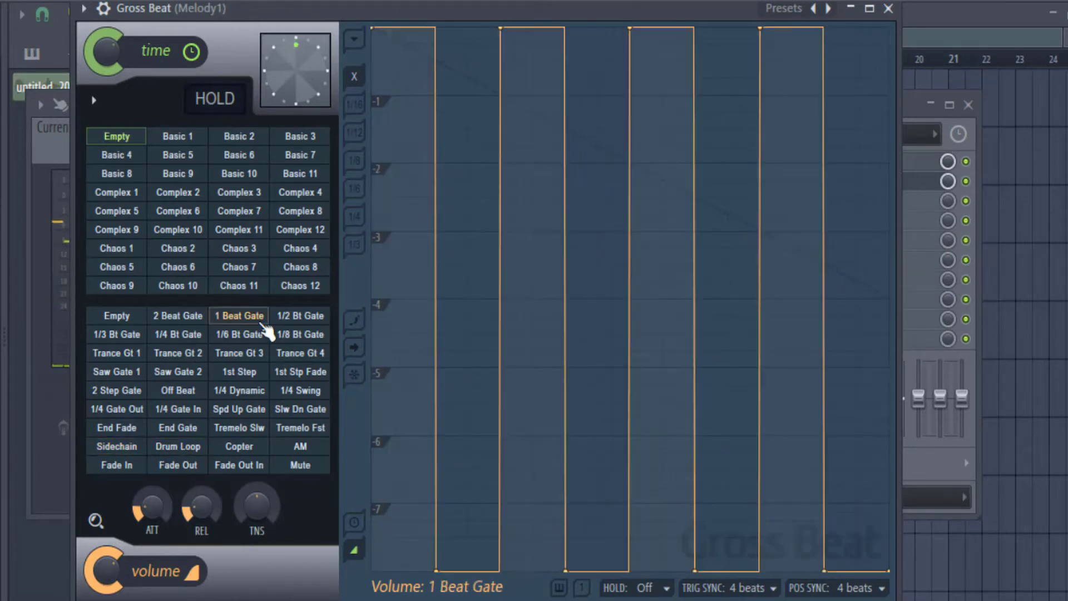
pyautogui.click(300, 316)
pyautogui.click(117, 334)
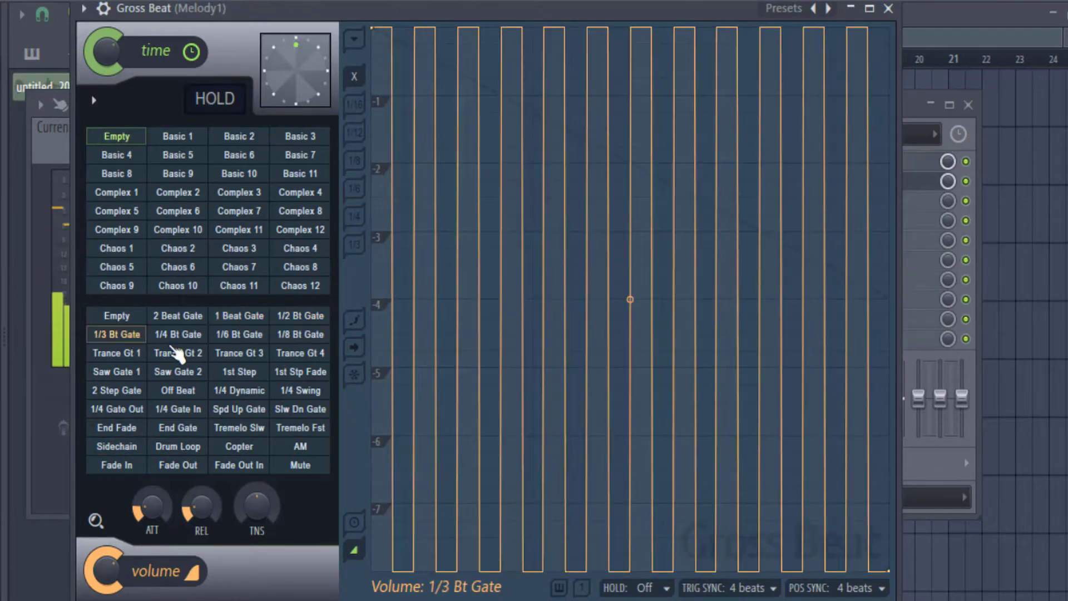
pyautogui.click(140, 315)
pyautogui.click(167, 316)
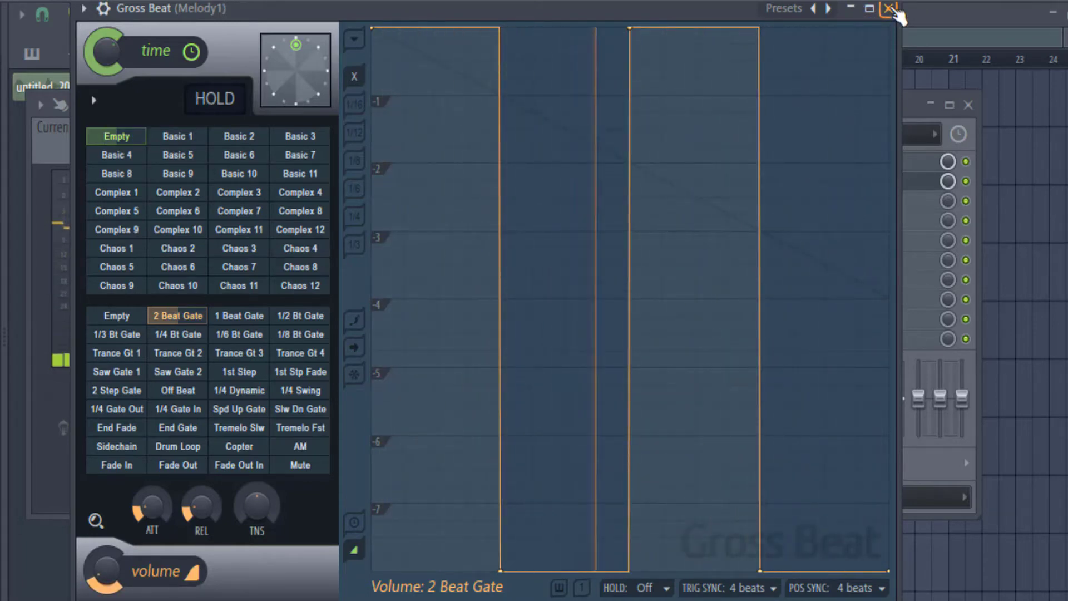
# Step: Close Gross Beat, set the Fruity delay 2 time on Melody1 to 2 steps, and adjust its feedback cutoff
pyautogui.click(890, 9)
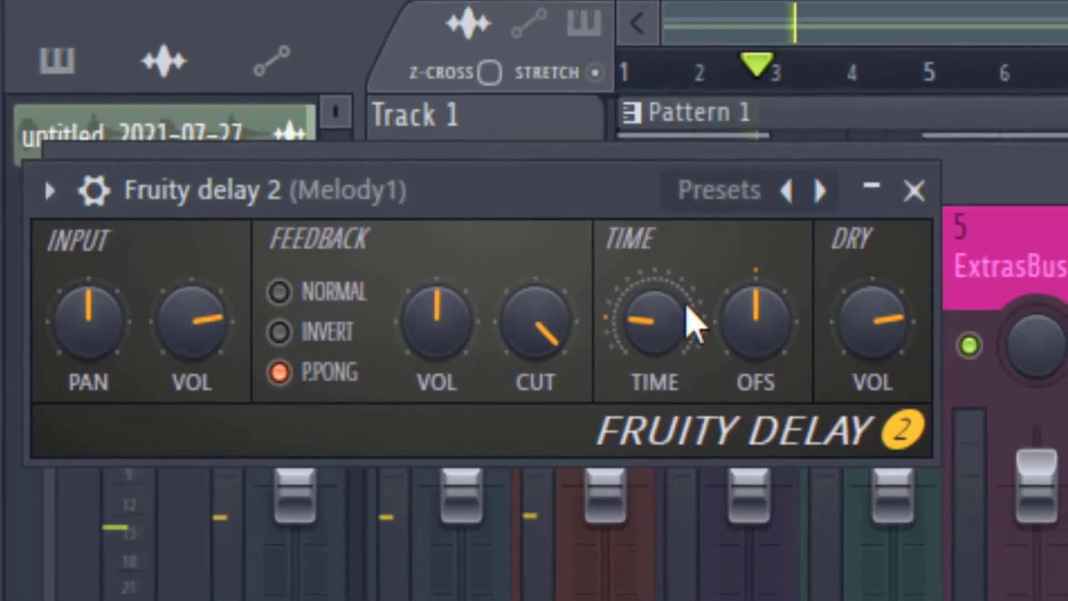
pyautogui.rightClick(691, 304)
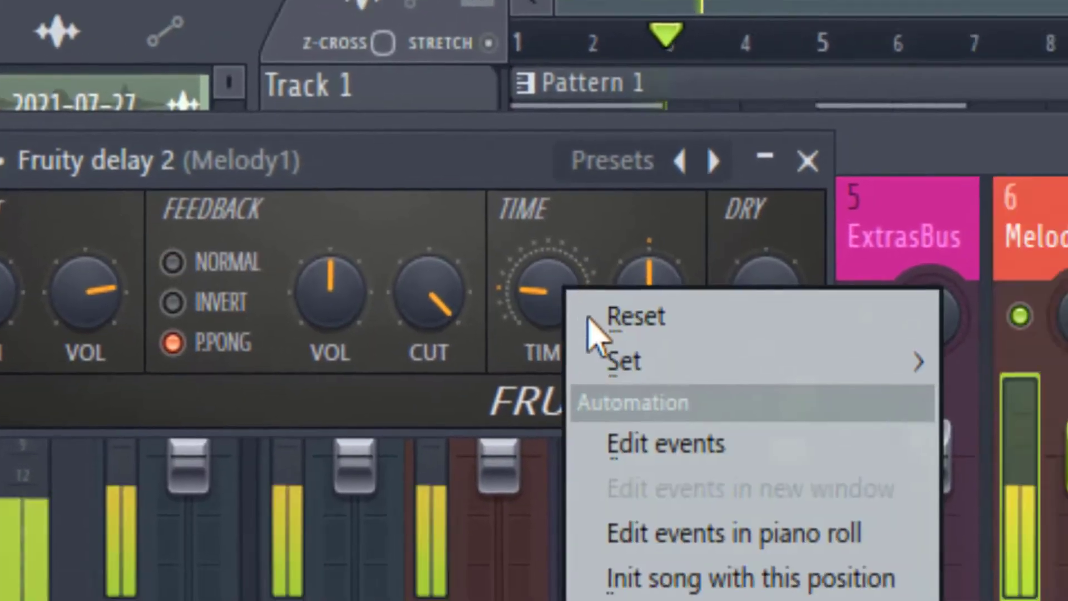
pyautogui.moveTo(1033, 373)
pyautogui.click(808, 330)
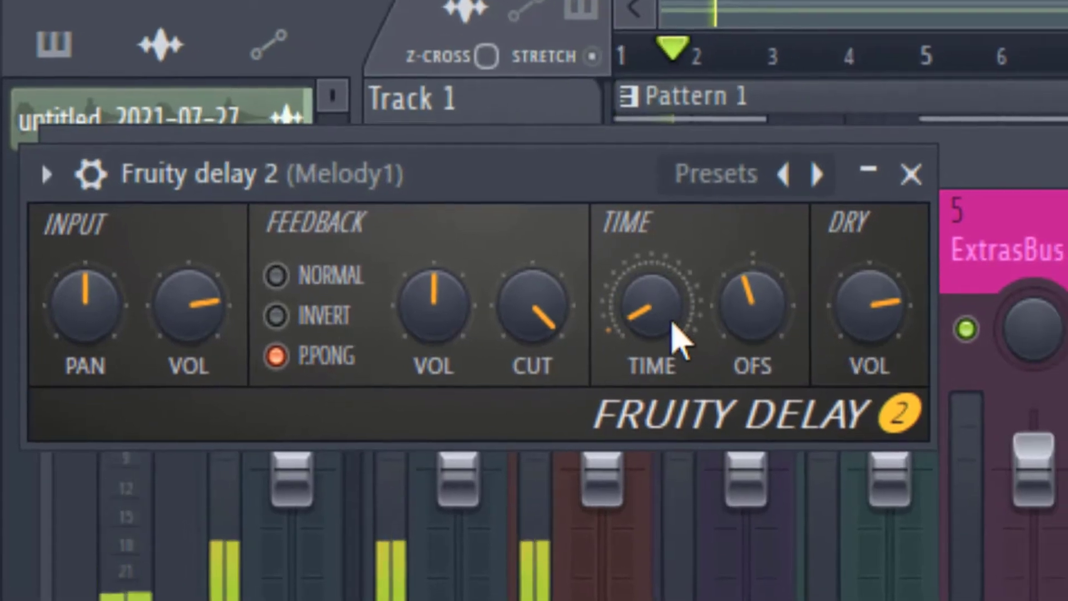
pyautogui.rightClick(698, 342)
pyautogui.moveTo(806, 419)
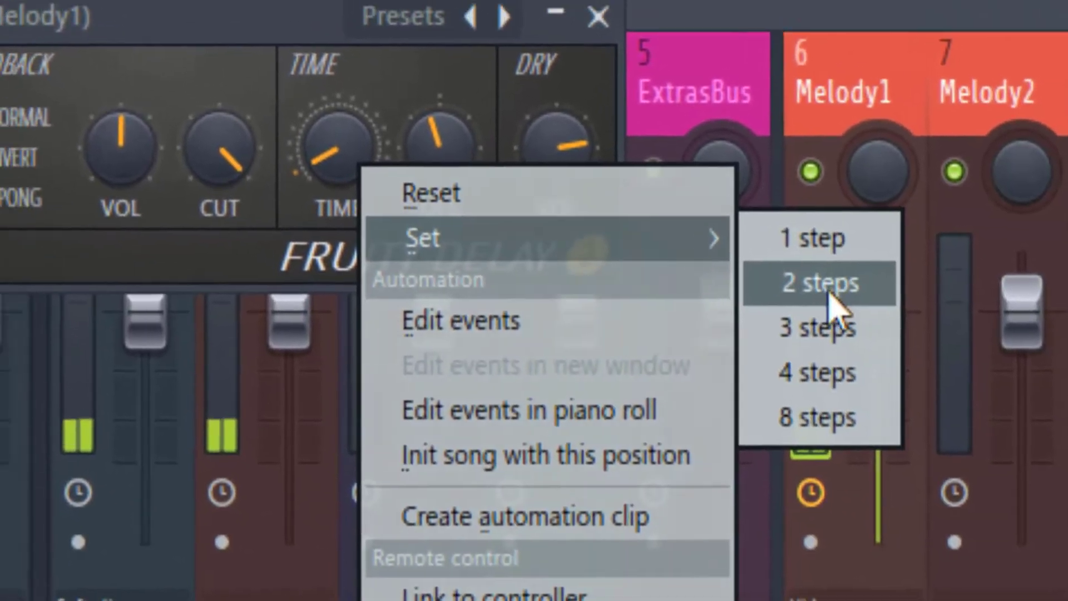
pyautogui.click(829, 285)
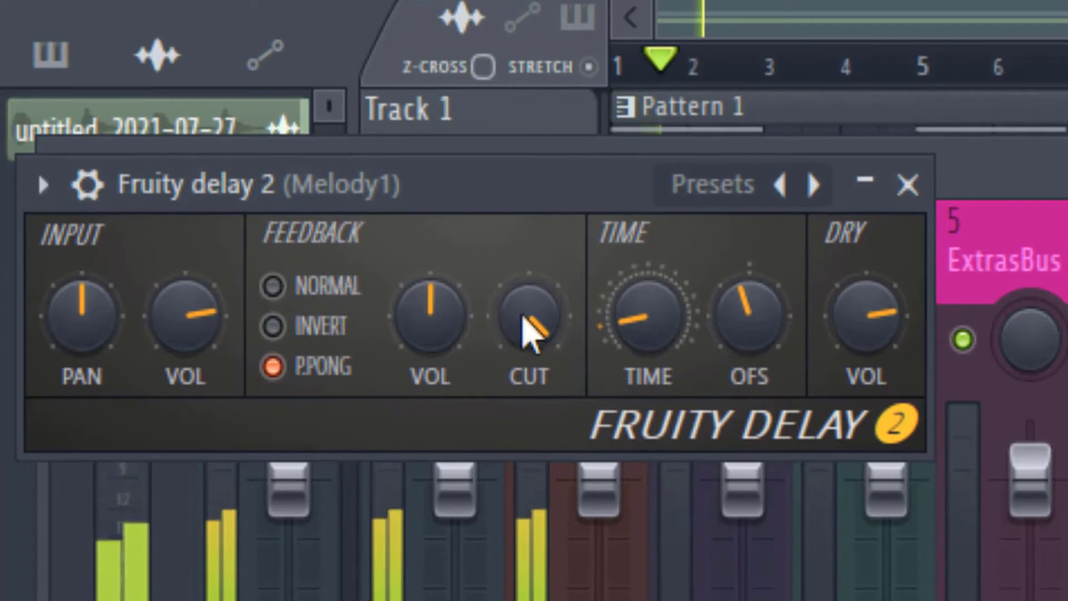
pyautogui.moveTo(529, 329); pyautogui.dragTo(529, 309)
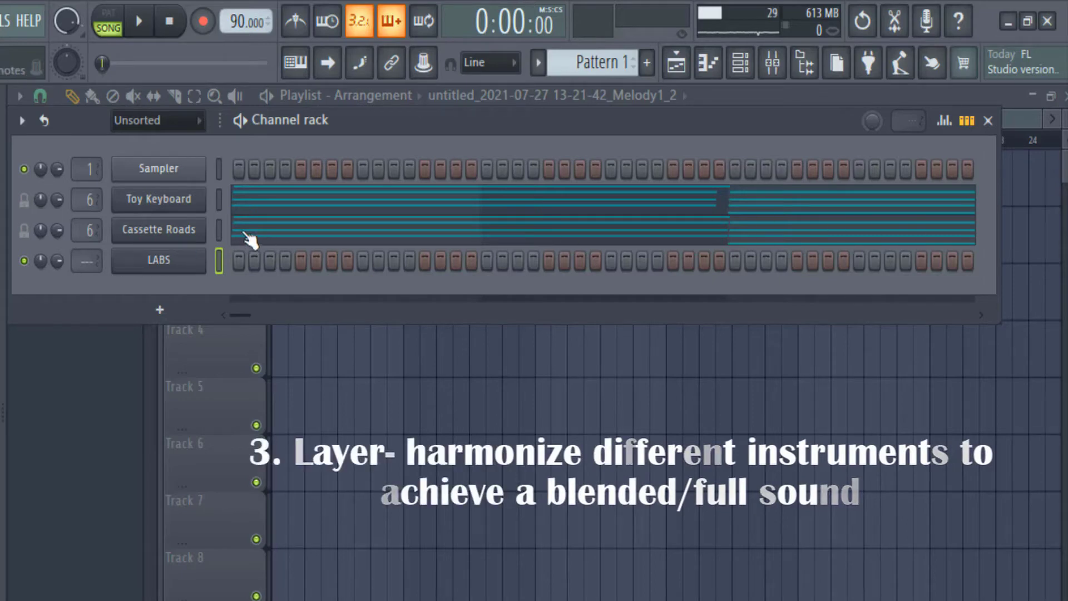
# Step: Paste the copied chords into the LABS channel and open its piano roll
pyautogui.click(219, 260)
pyautogui.hotkey('ctrl', 'v')
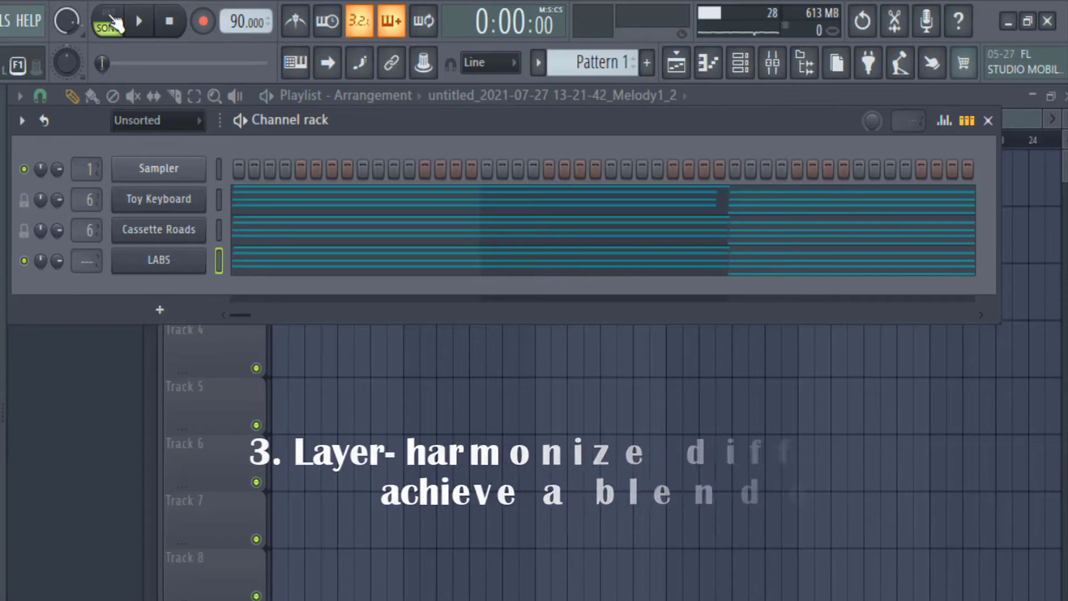
pyautogui.rightClick(424, 469)
pyautogui.click(741, 62)
pyautogui.click(325, 261)
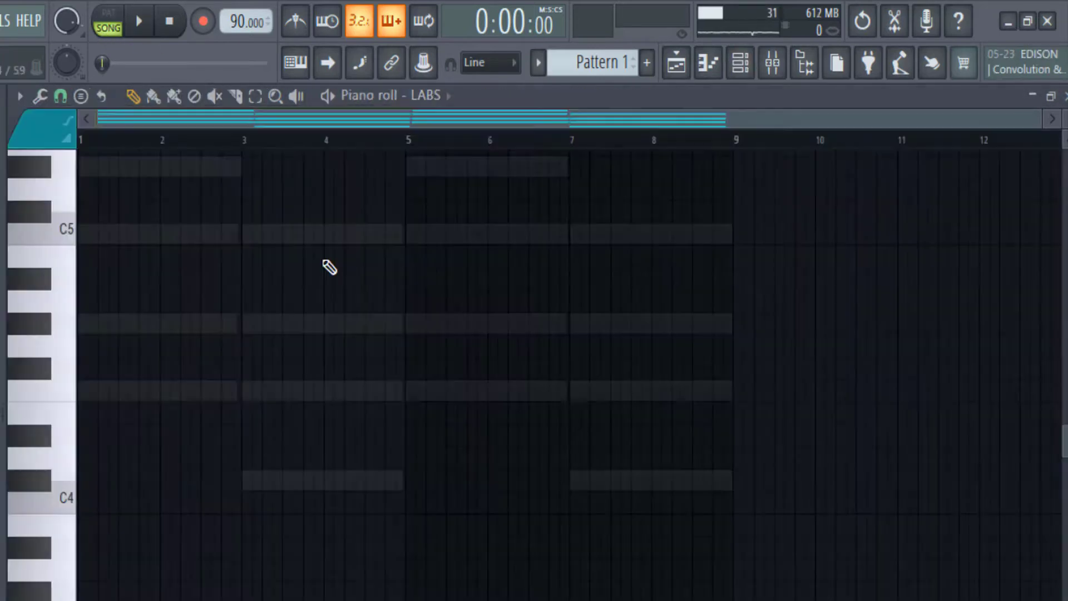
# Step: Transpose the LABS chords down by octaves until their upper notes sit on D#5 and C5, auditioning each position
pyautogui.press('space')
pyautogui.press('space')
pyautogui.scroll(5, 460, 337)
pyautogui.hotkey('ctrl', 'Down')
pyautogui.press('space')
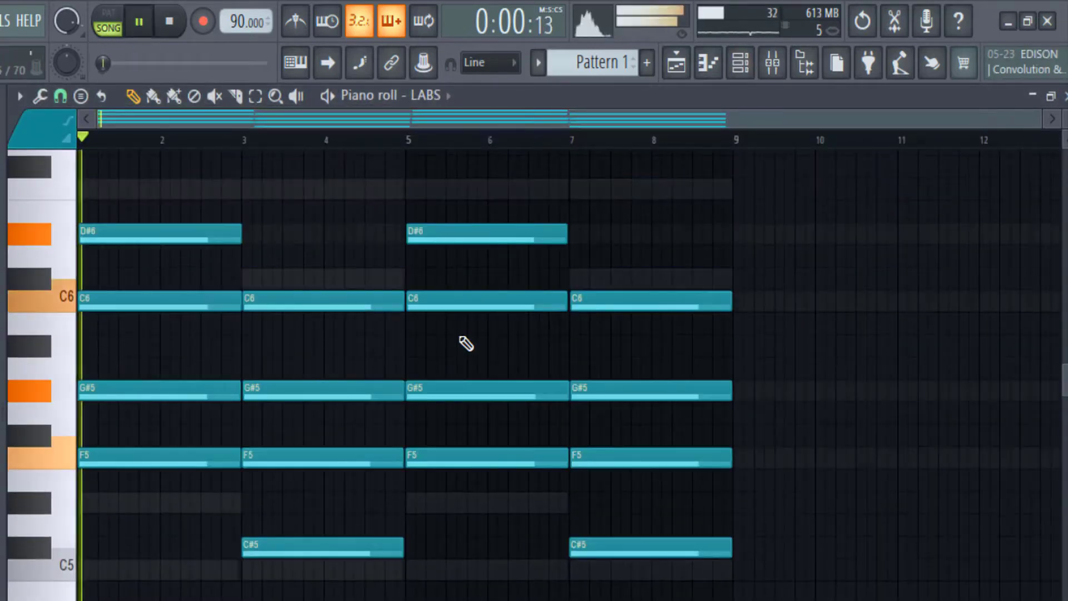
pyautogui.press('space')
pyautogui.hotkey('ctrl', 'Down')
pyautogui.press('space')
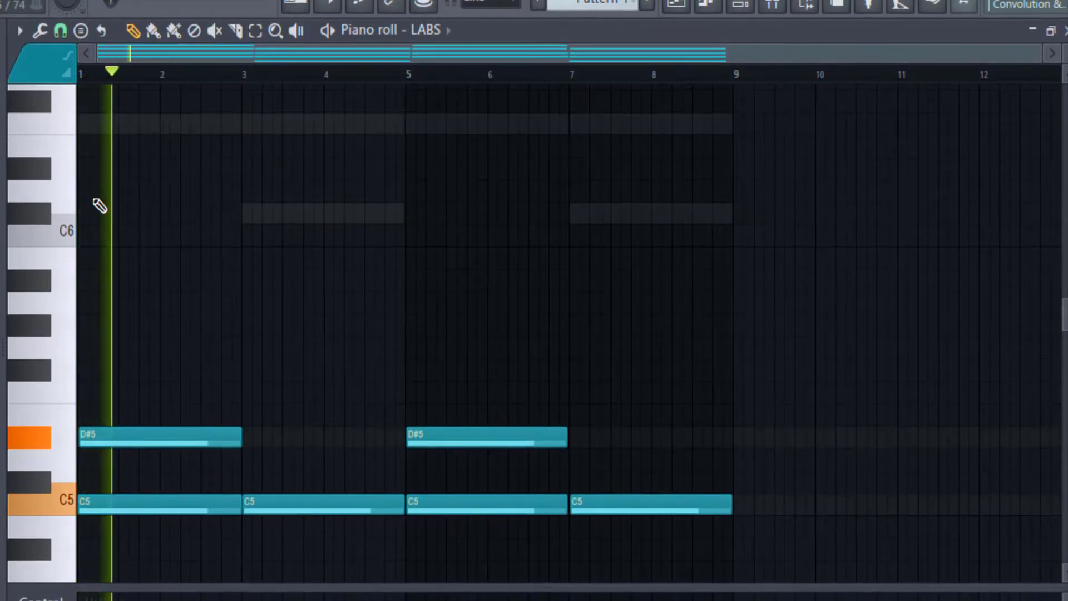
# Step: Add a descending melody of C6, G#5 and F5 above the LABS chords, starting midway through bar 1, midway through bar 2 and at bar 3
pyautogui.press('space')
pyautogui.press('space')
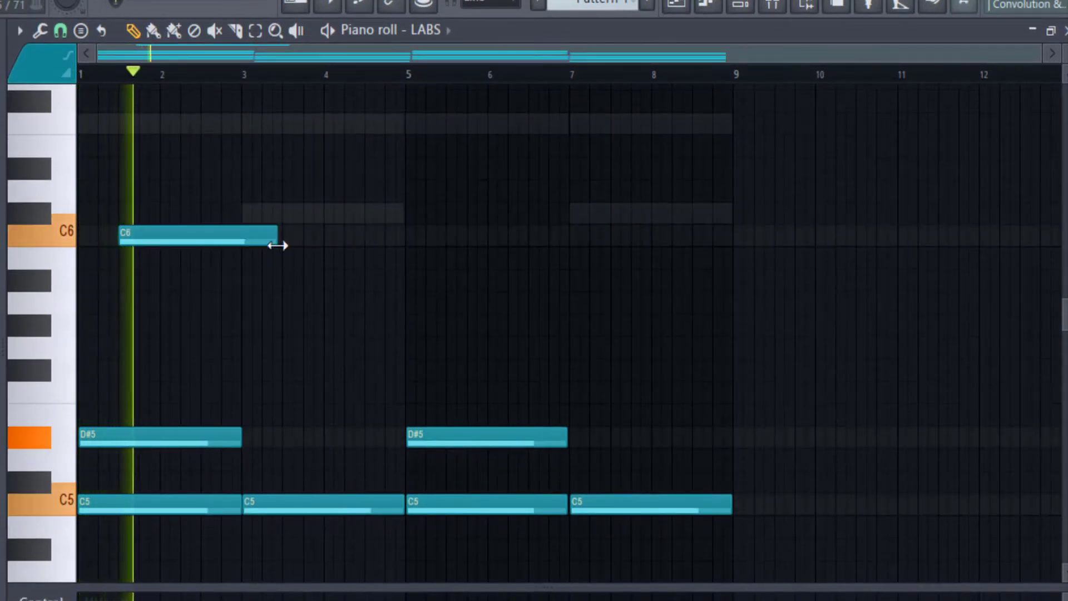
pyautogui.moveTo(283, 237); pyautogui.dragTo(257, 236)
pyautogui.rightClick(258, 236)
pyautogui.click(208, 324)
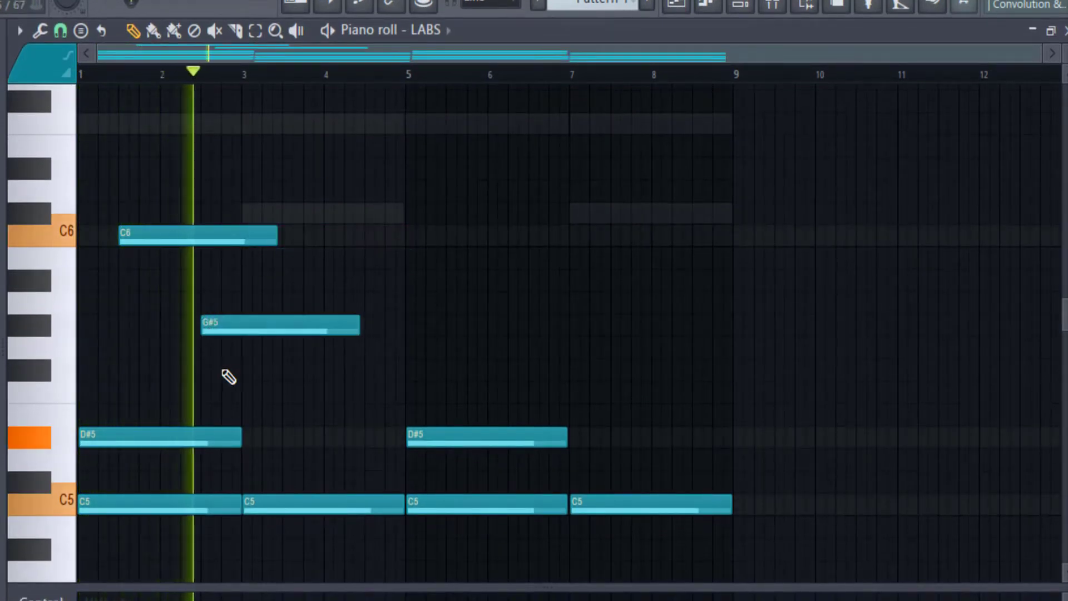
pyautogui.click(251, 392)
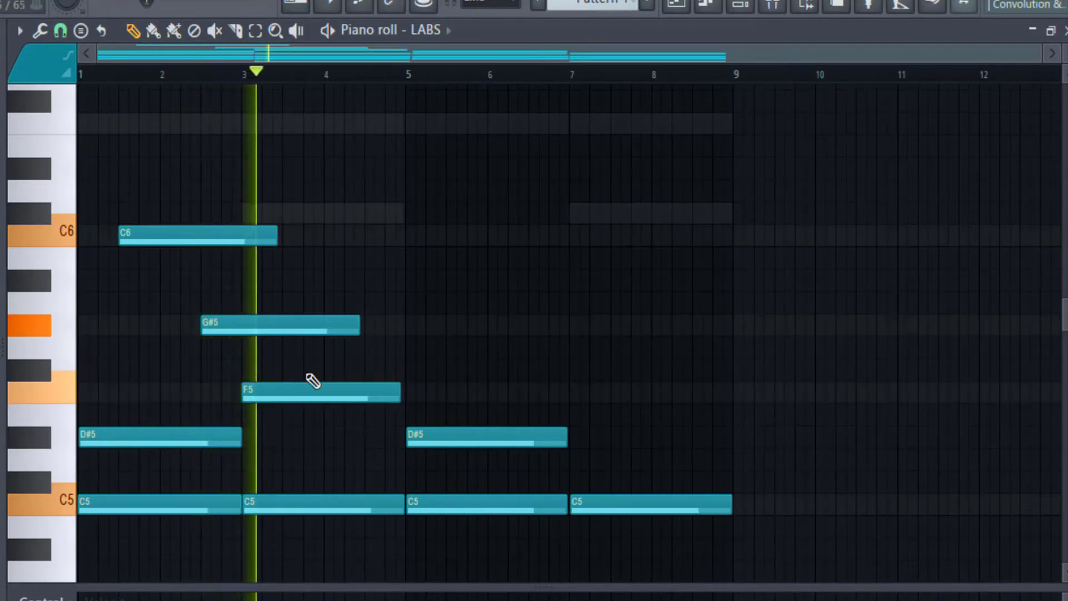
# Step: Add a second C6 midway through bar 3, shorten the melody notes, and add a short G#5 midway through bar 4
pyautogui.moveTo(292, 325); pyautogui.dragTo(290, 238)
pyautogui.moveTo(195, 178); pyautogui.dragTo(407, 432)
pyautogui.moveTo(439, 235); pyautogui.dragTo(404, 234)
pyautogui.keyDown('ctrl'); pyautogui.click(556, 280); pyautogui.keyUp('ctrl')
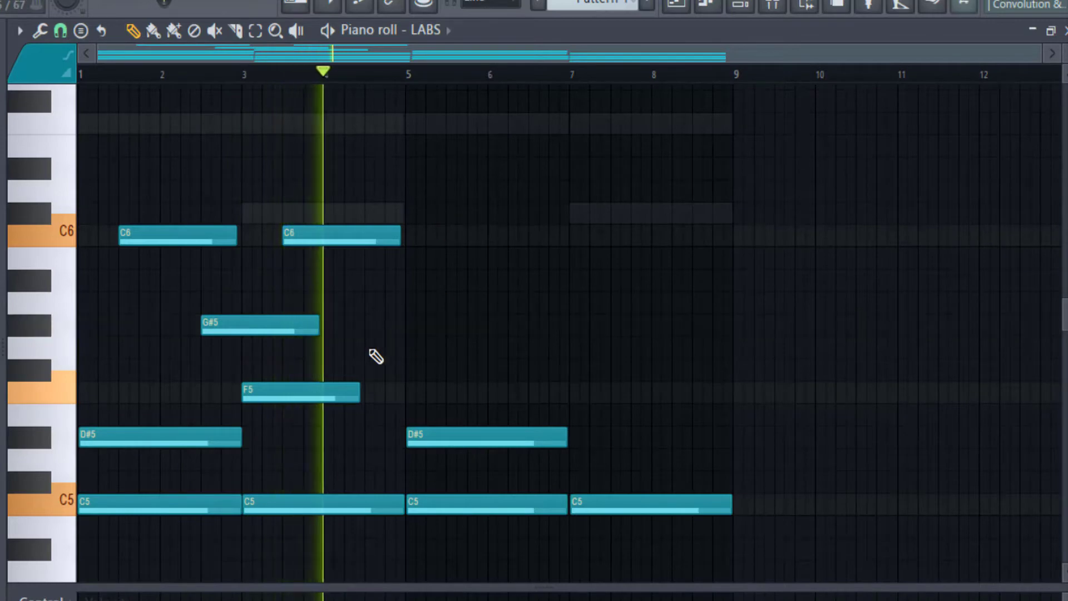
pyautogui.click(377, 326)
pyautogui.moveTo(475, 330); pyautogui.dragTo(396, 328)
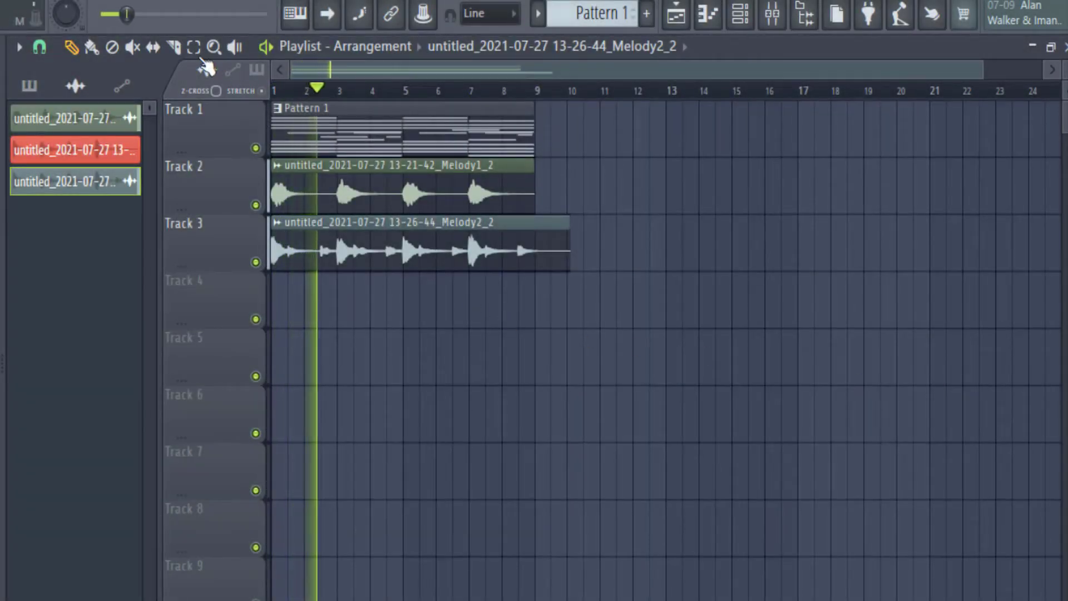
# Step: Slice the Melody2 audio clip on Track 3 at bar 9, delete the tail, and close the clip's channel settings
pyautogui.click(174, 46)
pyautogui.moveTo(540, 211); pyautogui.dragTo(544, 174)
pyautogui.click(71, 46)
pyautogui.rightClick(552, 245)
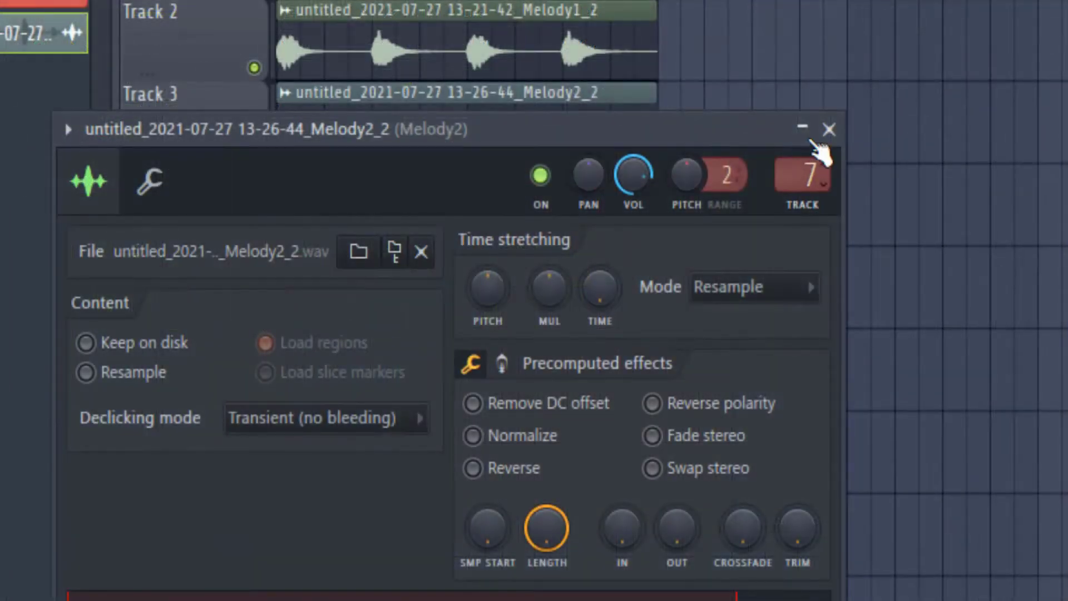
pyautogui.click(829, 129)
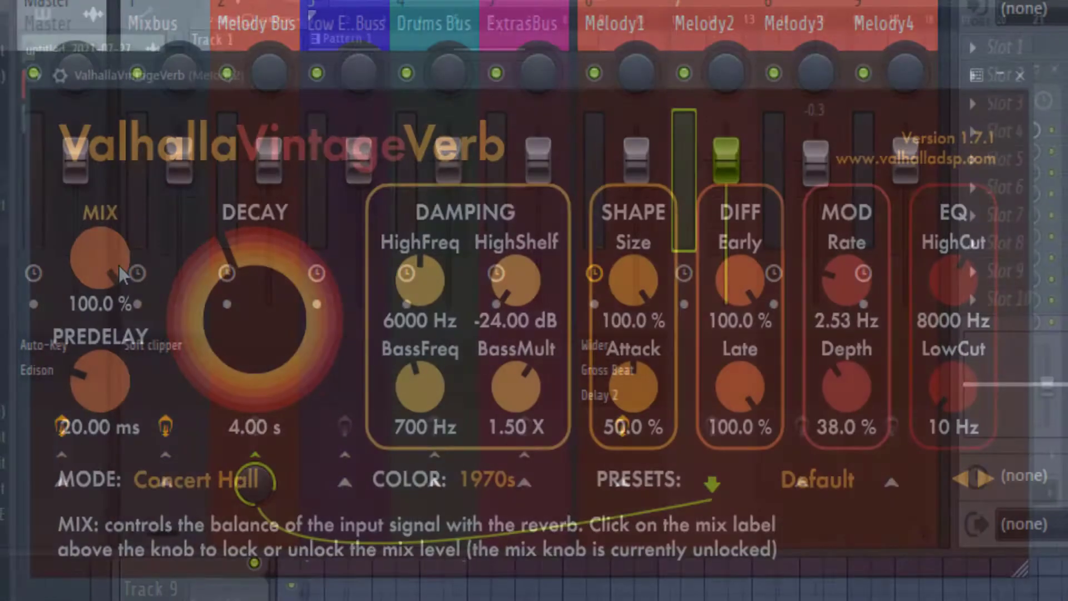
# Step: Set ValhallaVintageVerb on Melody2 to a 24% mix, with LowCut at 390 Hz and HighCut at 2780 Hz
pyautogui.moveTo(118, 265); pyautogui.dragTo(136, 399)
pyautogui.moveTo(156, 474); pyautogui.dragTo(157, 478)
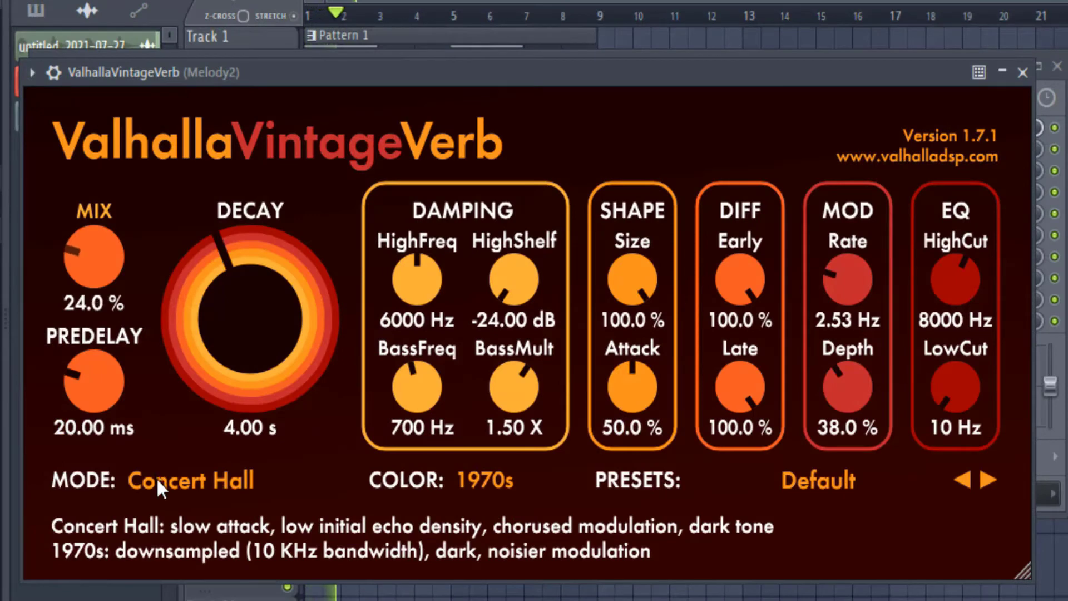
pyautogui.moveTo(944, 400); pyautogui.dragTo(931, 323)
pyautogui.moveTo(950, 267); pyautogui.dragTo(970, 338)
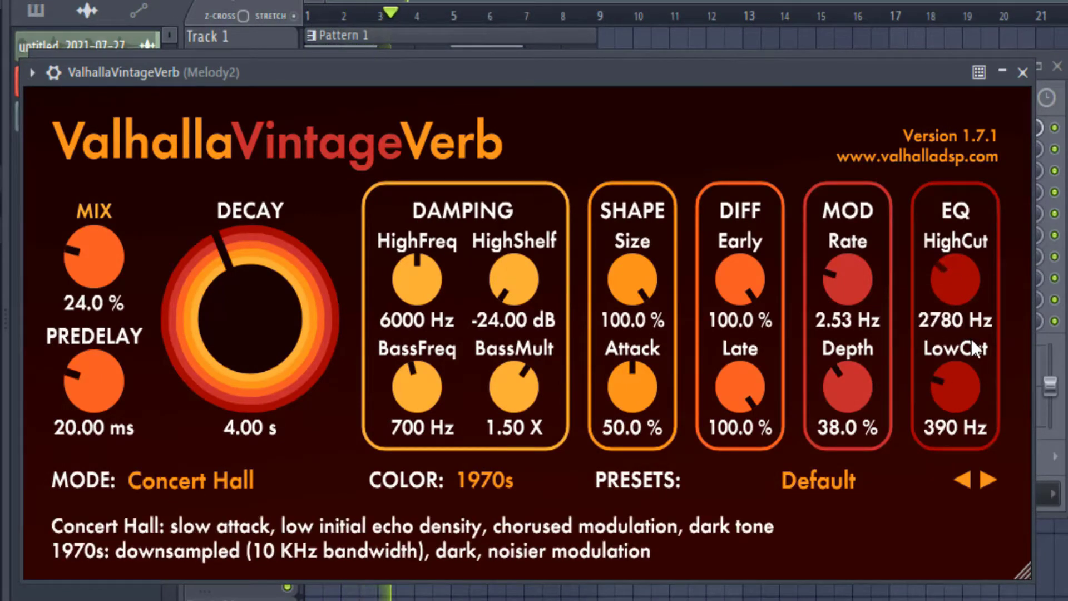
pyautogui.click(1023, 73)
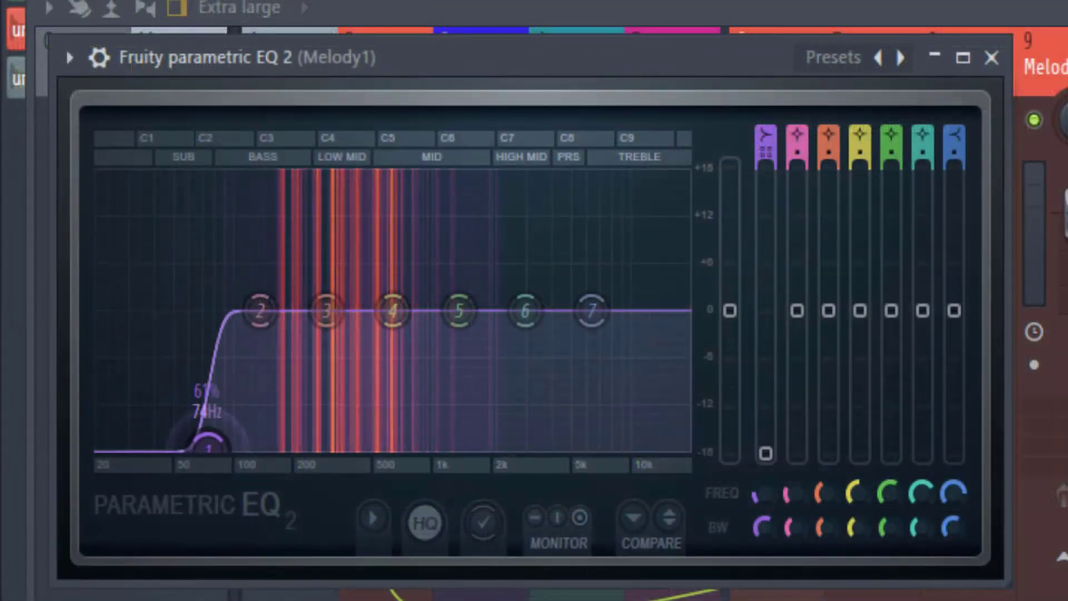
# Step: In Melody1's parametric EQ, raise band 1's low cut to about 100 Hz and cut a narrow band 3 notch above 500 Hz by about 8 dB
pyautogui.moveTo(209, 446); pyautogui.dragTo(244, 445)
pyautogui.moveTo(328, 311); pyautogui.dragTo(394, 184)
pyautogui.scroll(-6, 332, 240)
pyautogui.moveTo(828, 184); pyautogui.dragTo(829, 375)
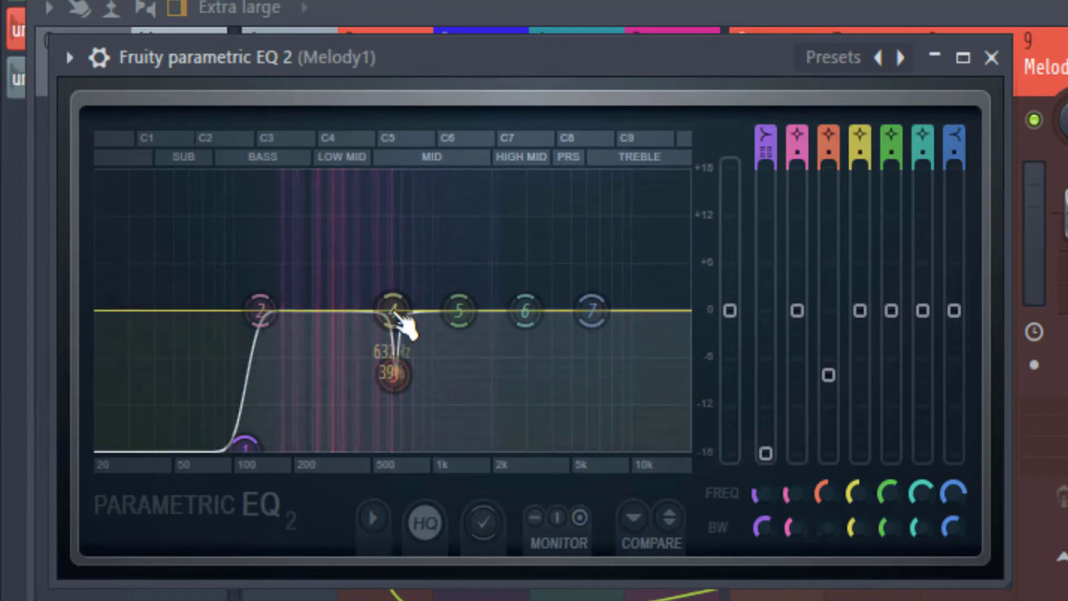
pyautogui.click(992, 57)
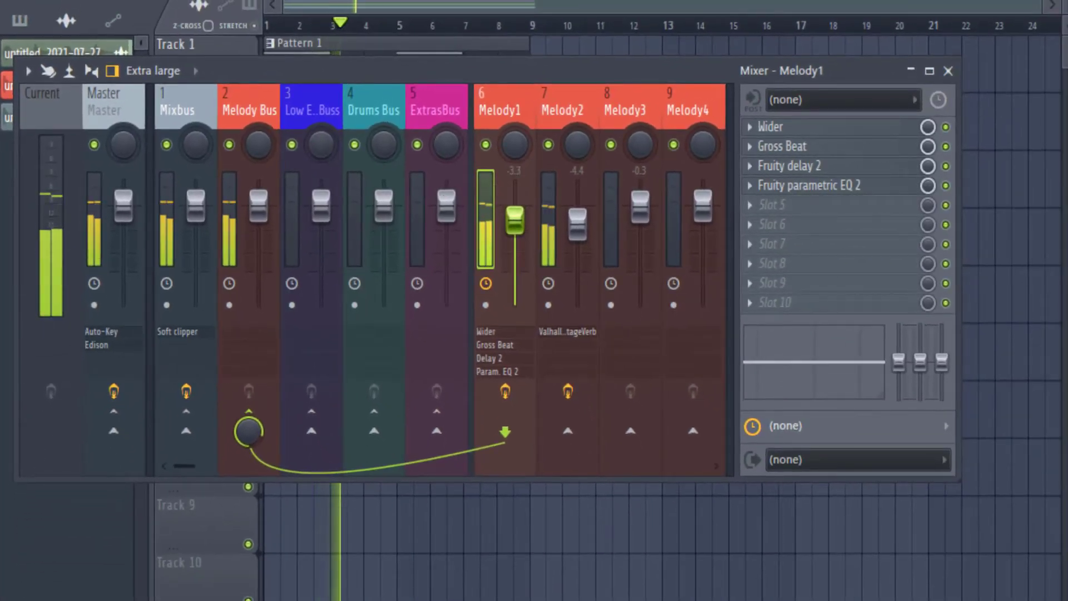
# Step: Stop playback and extend the Foley 1 clip on Track 4 to bar 9
pyautogui.click(813, 65)
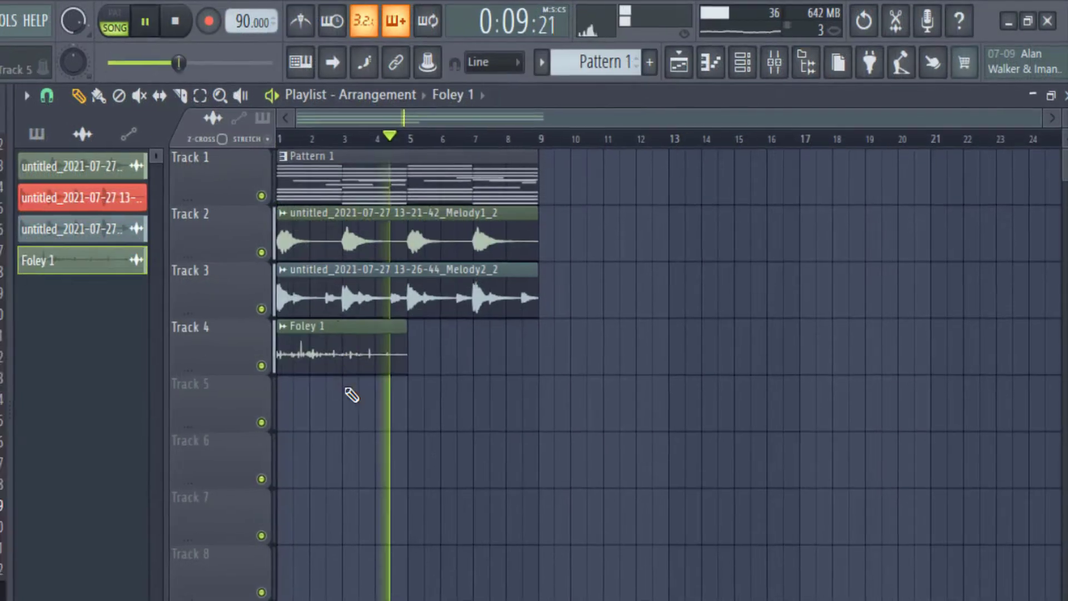
pyautogui.press('space')
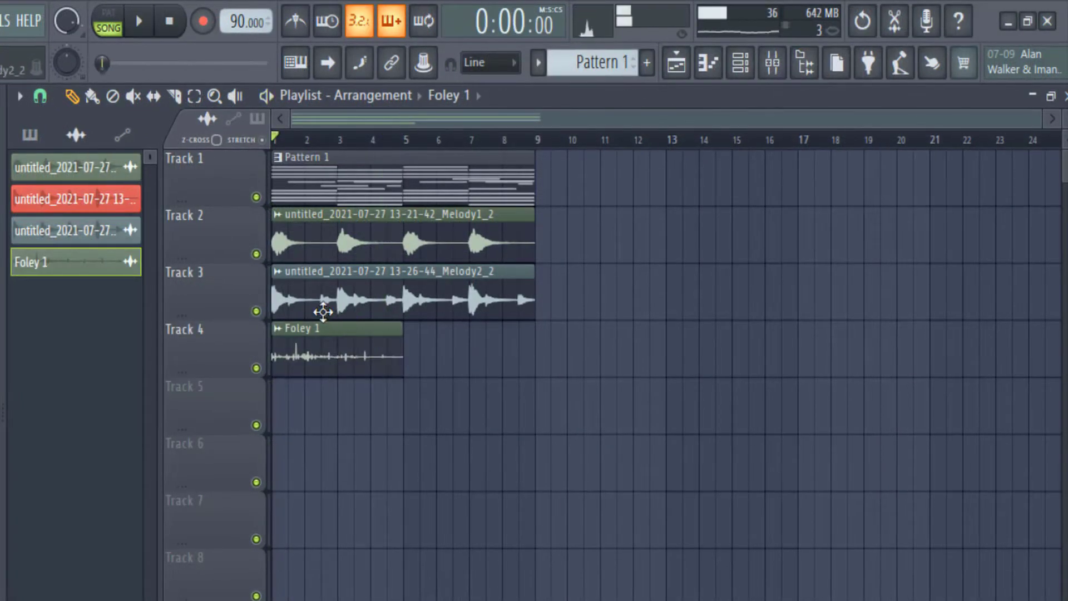
pyautogui.moveTo(403, 345); pyautogui.dragTo(535, 347)
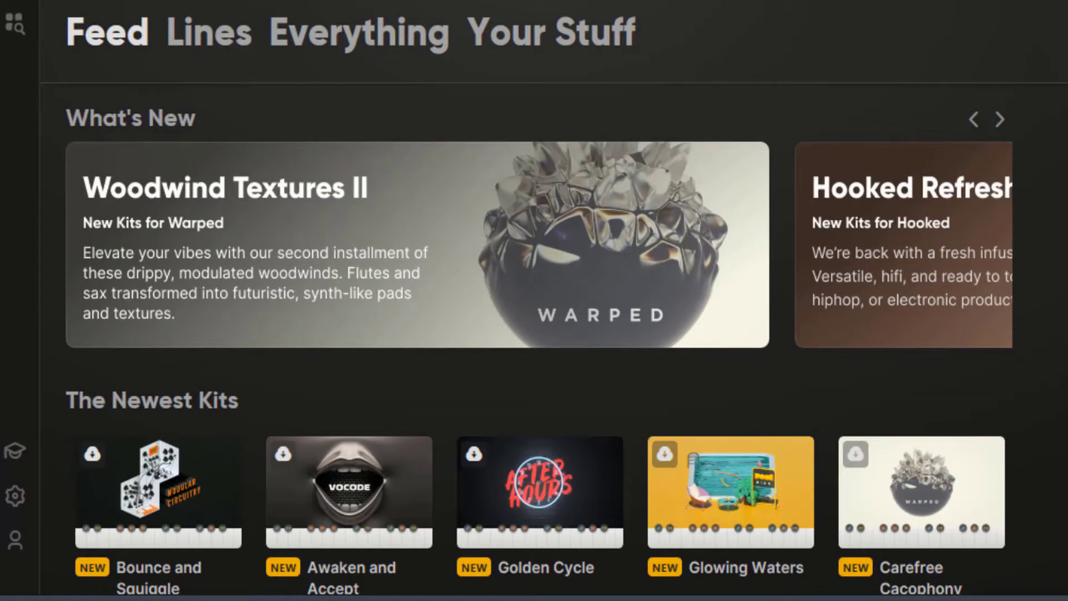
# Step: Browse Arcade's kit feed down to the top Hooked kits and load the Reciprocate kit
pyautogui.scroll(-3, 334, 124)
pyautogui.scroll(-3, 369, 175)
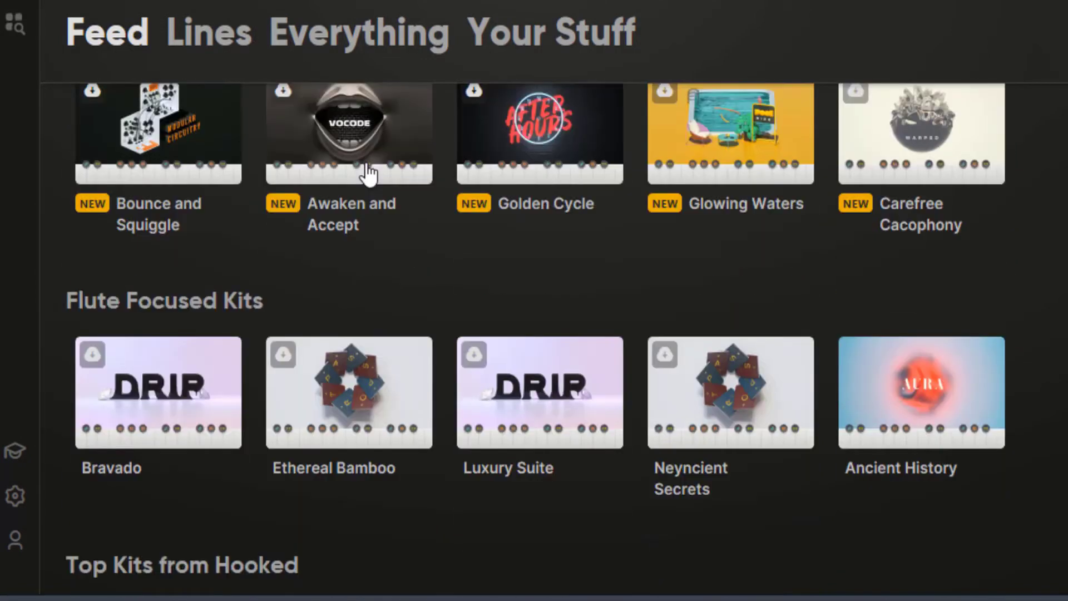
pyautogui.scroll(-3, 369, 173)
pyautogui.scroll(-3, 356, 175)
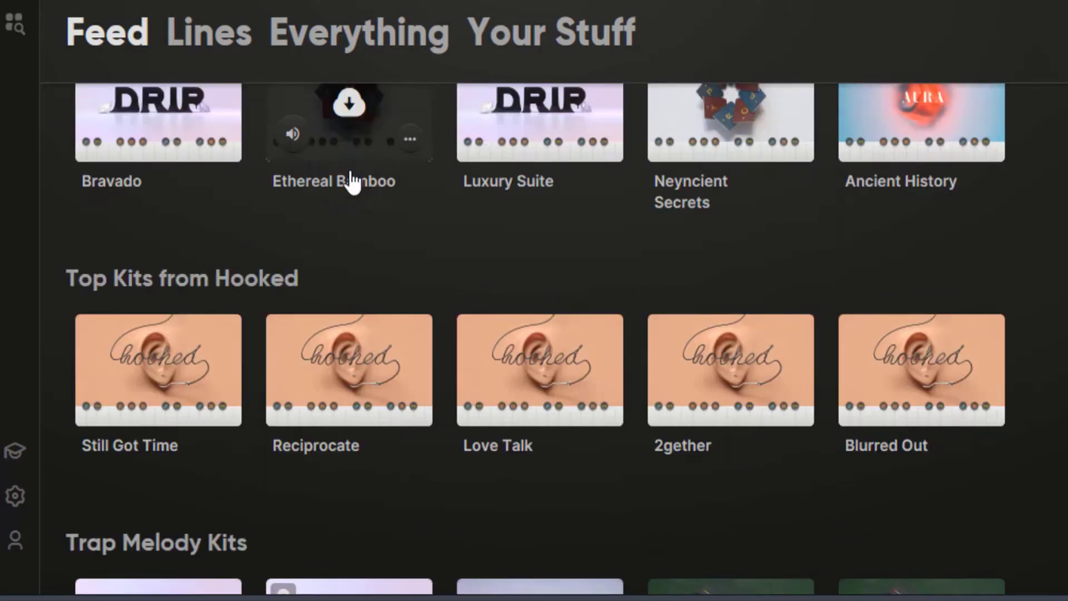
pyautogui.moveTo(766, 337)
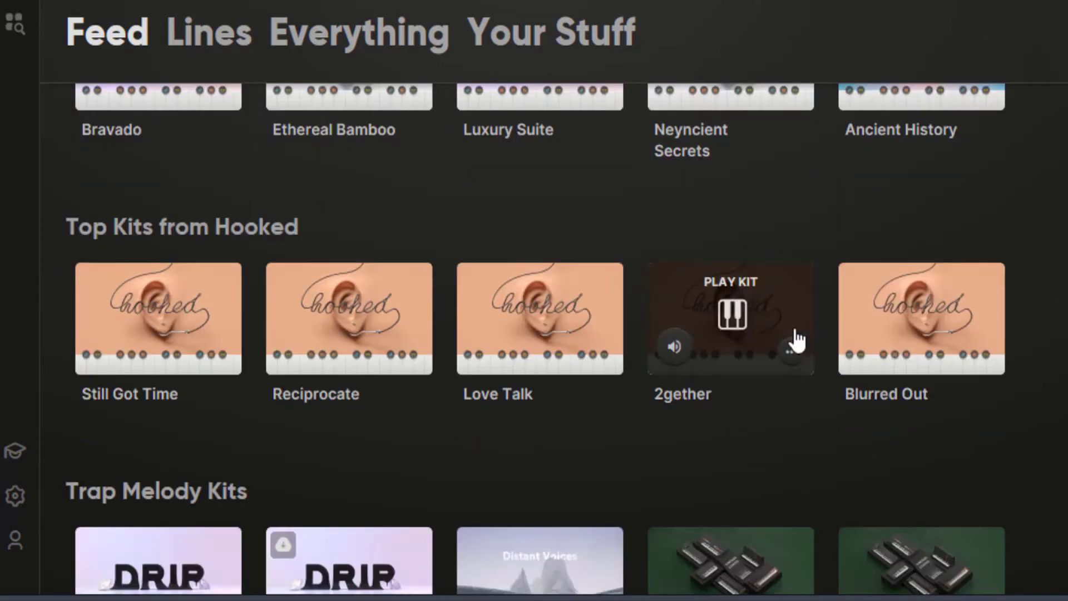
pyautogui.moveTo(913, 354)
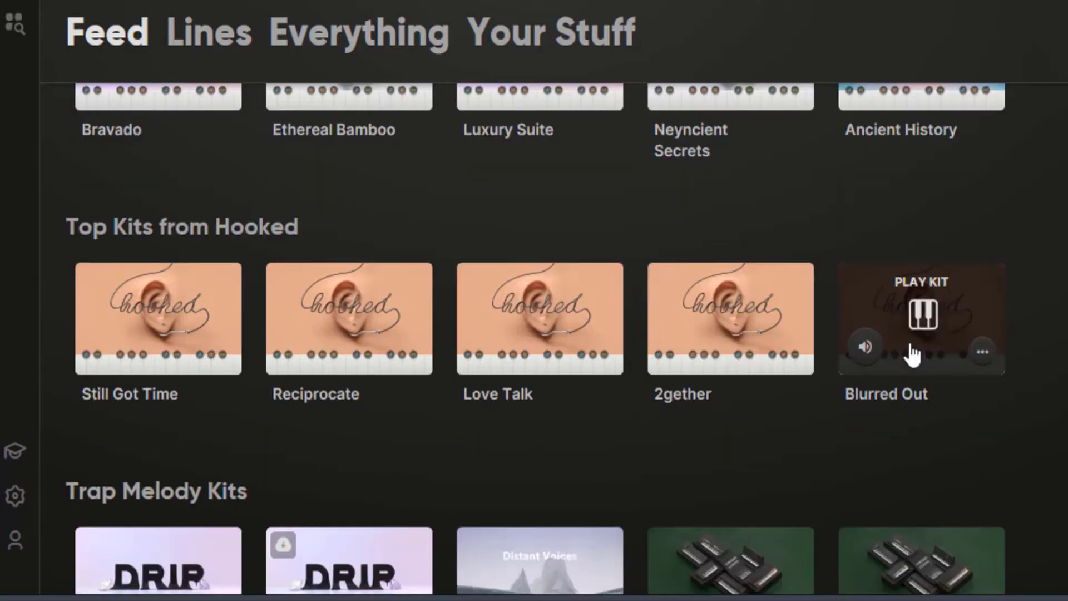
pyautogui.click(983, 353)
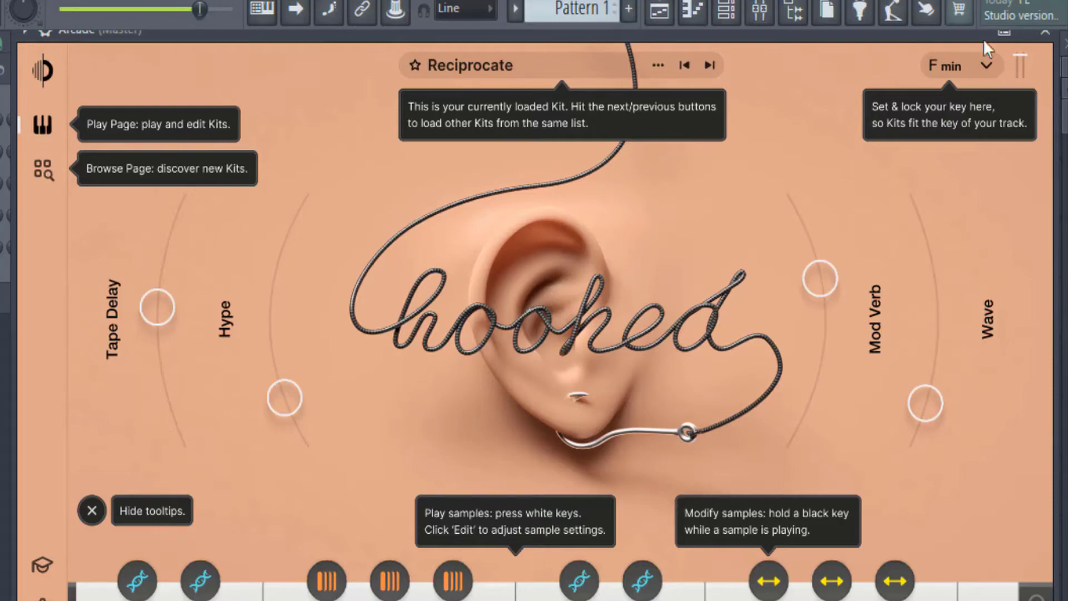
# Step: Place a one-bar F4 note at bar 1 in Arcade's piano roll and audition its sample
pyautogui.click(693, 10)
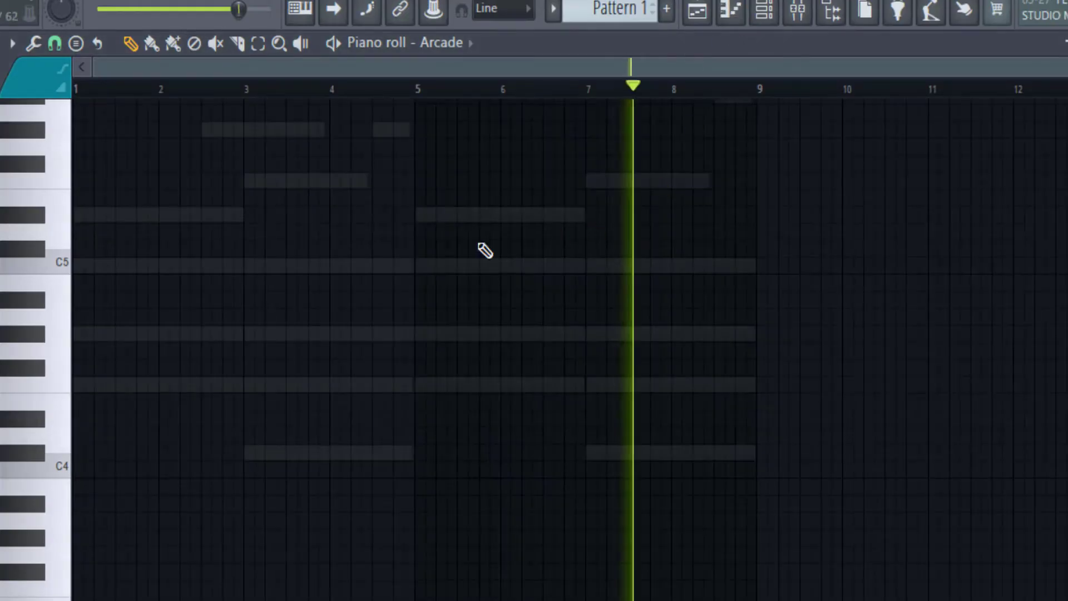
pyautogui.press('space')
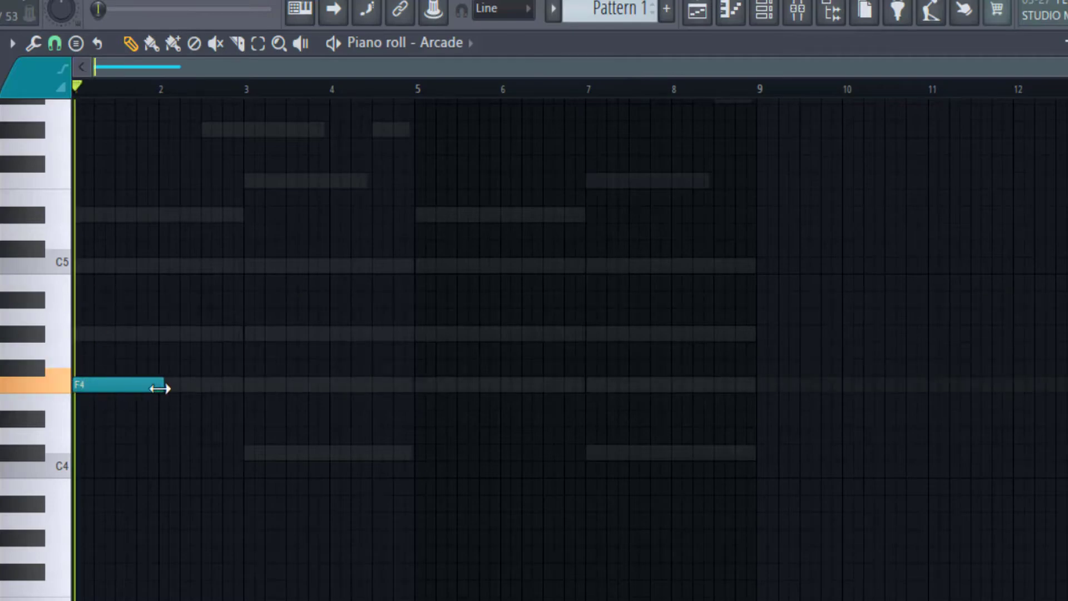
pyautogui.press('space')
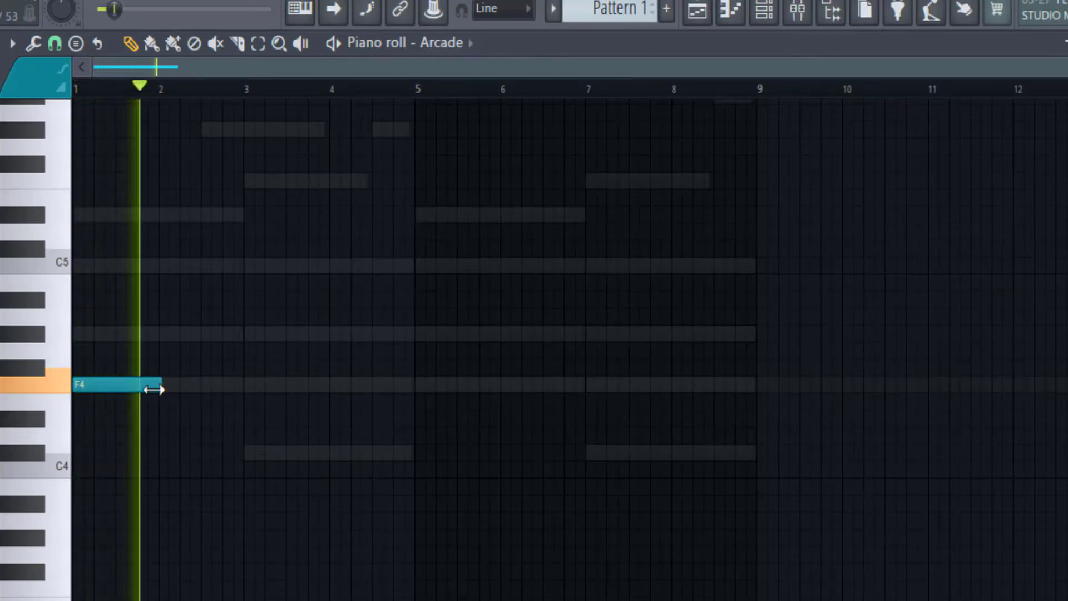
# Step: Add a one-bar Arcade note at bar 3 and audition samples by moving it up through B4 to D5
pyautogui.click(257, 332)
pyautogui.moveTo(272, 332)
pyautogui.mouseDown()
pyautogui.moveTo(272, 370)
pyautogui.moveTo(277, 273)
pyautogui.mouseUp()
pyautogui.press('space')
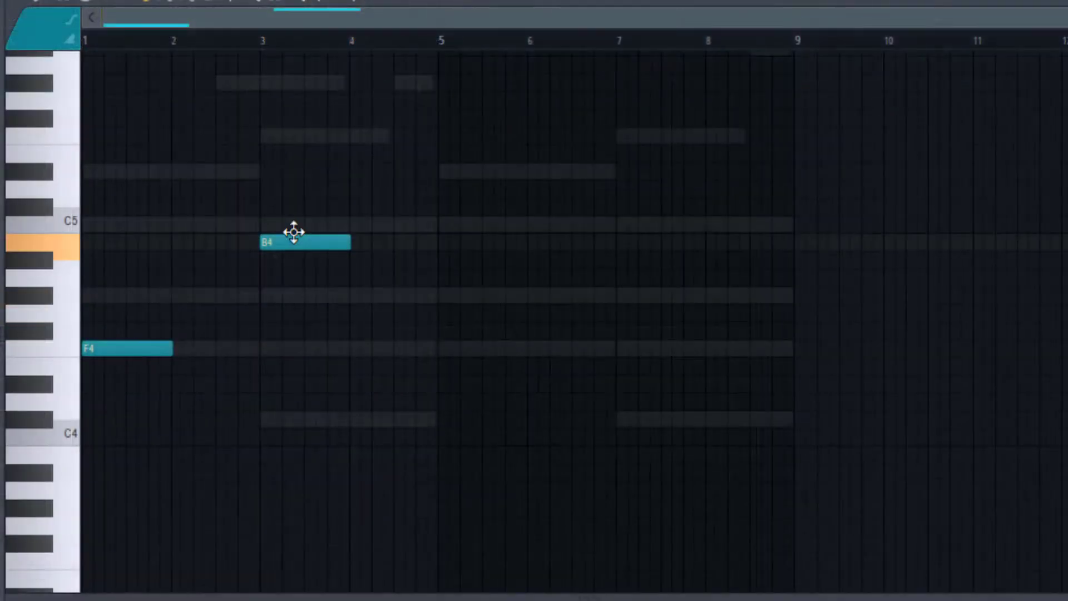
pyautogui.moveTo(294, 233); pyautogui.dragTo(293, 178)
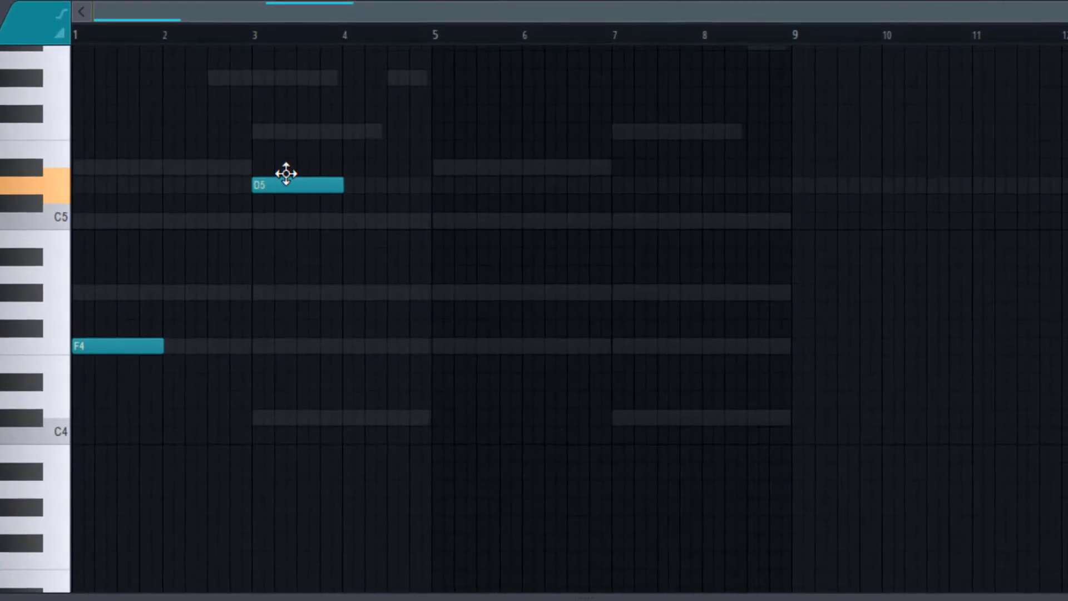
# Step: Audition the Reciprocate kit's vocal samples in Arcade and examine the sample editor's speed and tune settings
pyautogui.press('space')
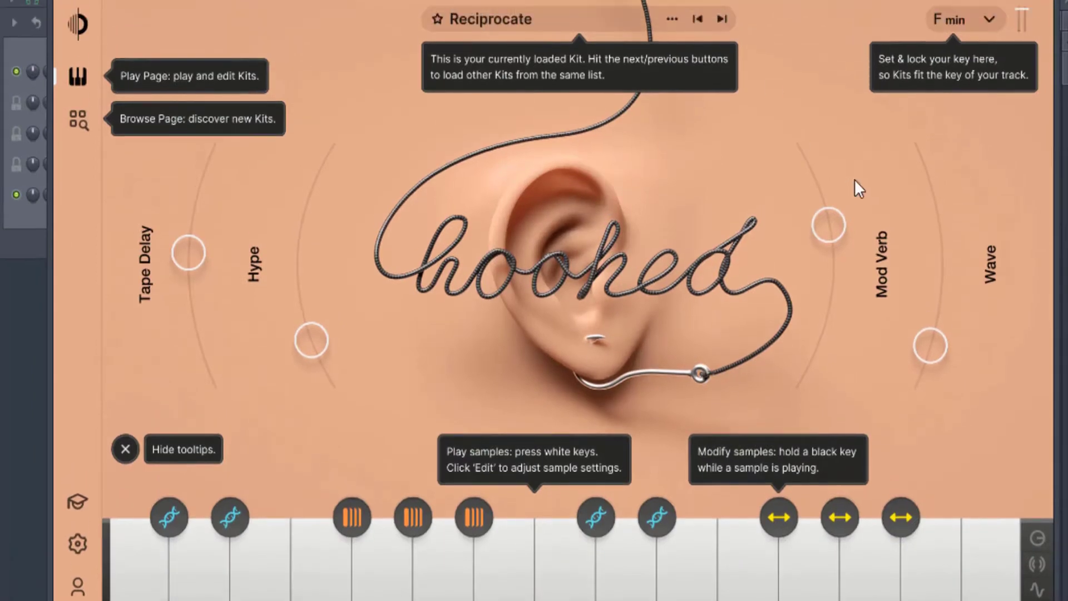
pyautogui.click(567, 594)
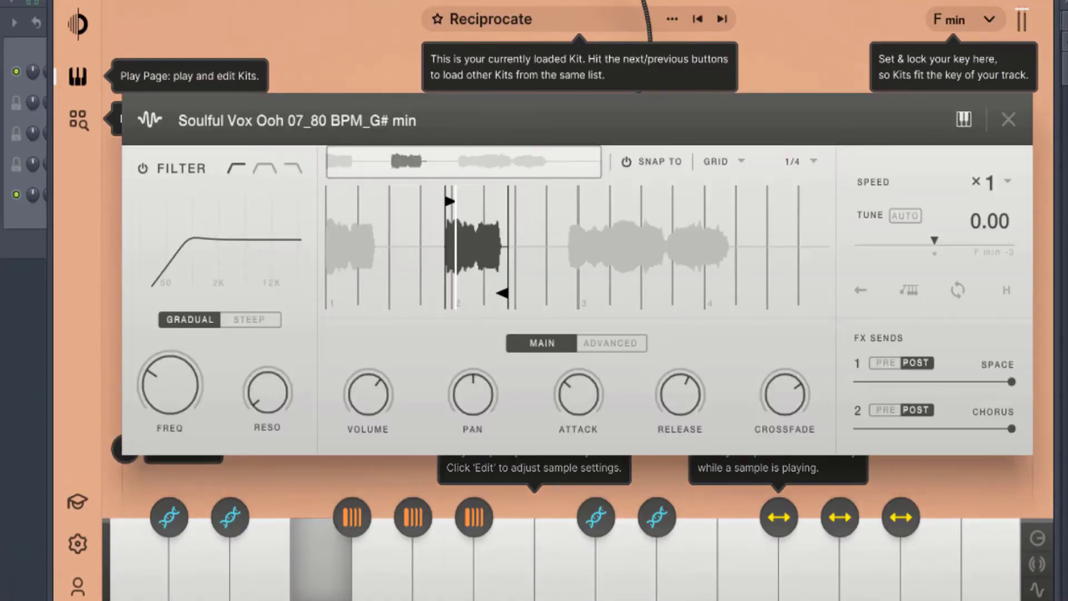
pyautogui.moveTo(902, 239); pyautogui.dragTo(889, 236)
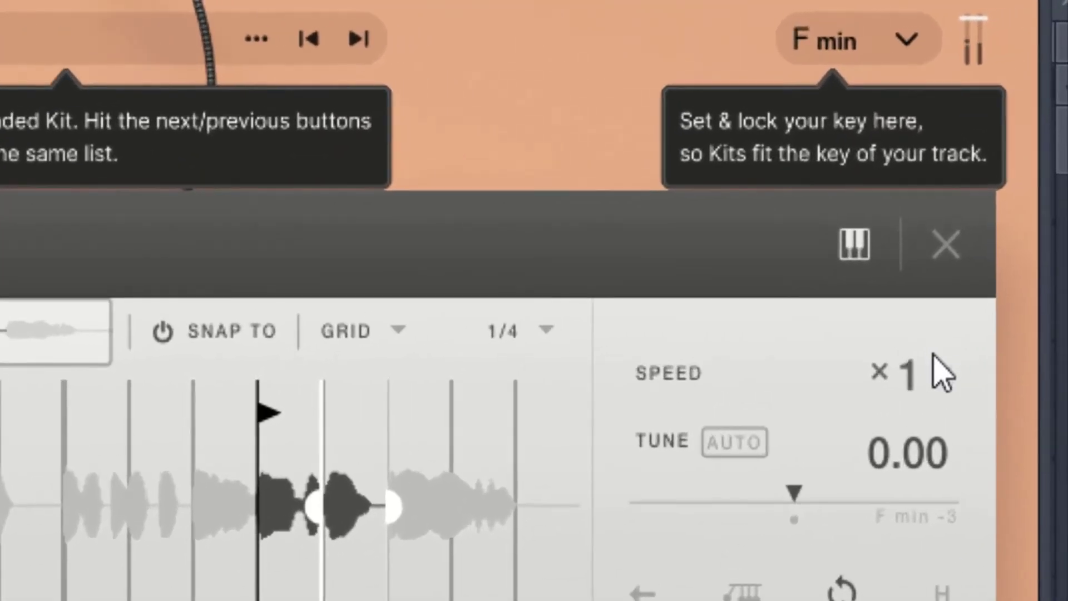
pyautogui.click(1008, 181)
pyautogui.click(884, 509)
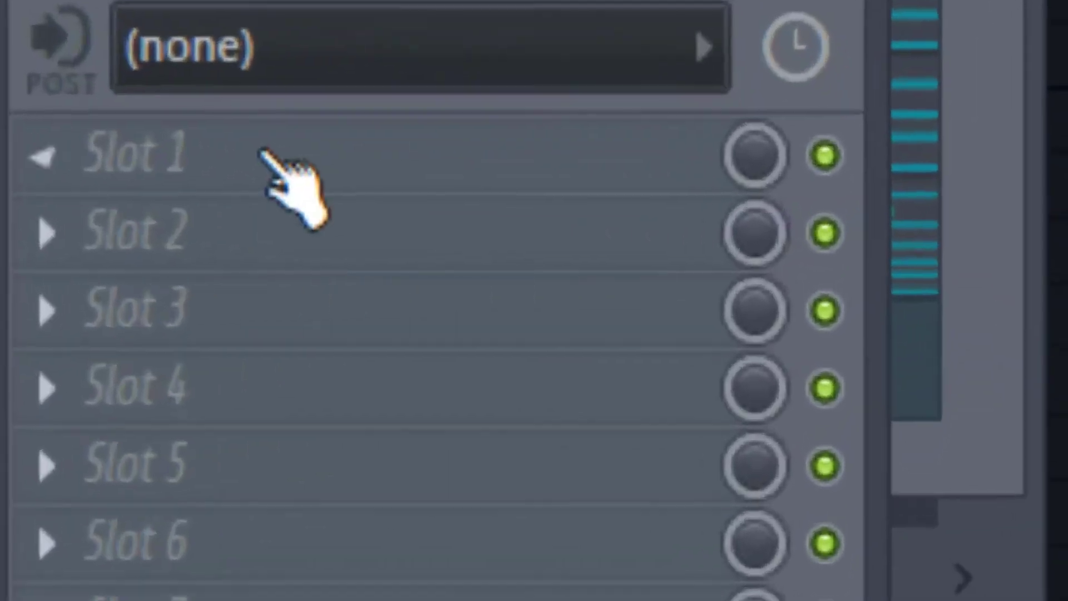
# Step: Load Fruity Love Philter in the first effect slot of the Melody3 mixer track and apply its Simple lowpass filter preset
pyautogui.click(802, 243)
pyautogui.moveTo(776, 265)
pyautogui.click(365, 325)
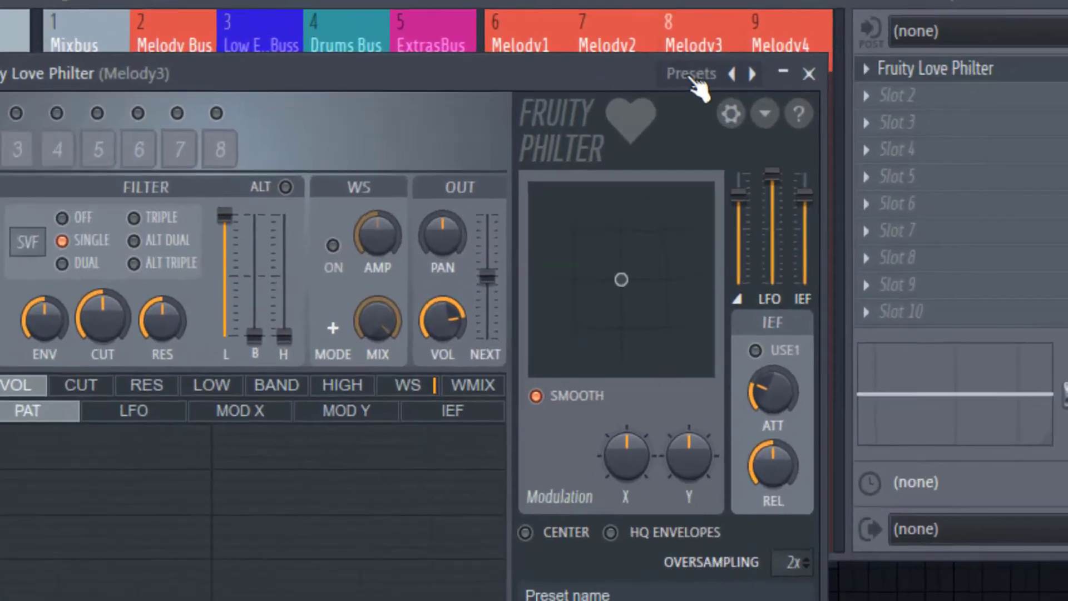
pyautogui.click(748, 63)
pyautogui.moveTo(845, 81)
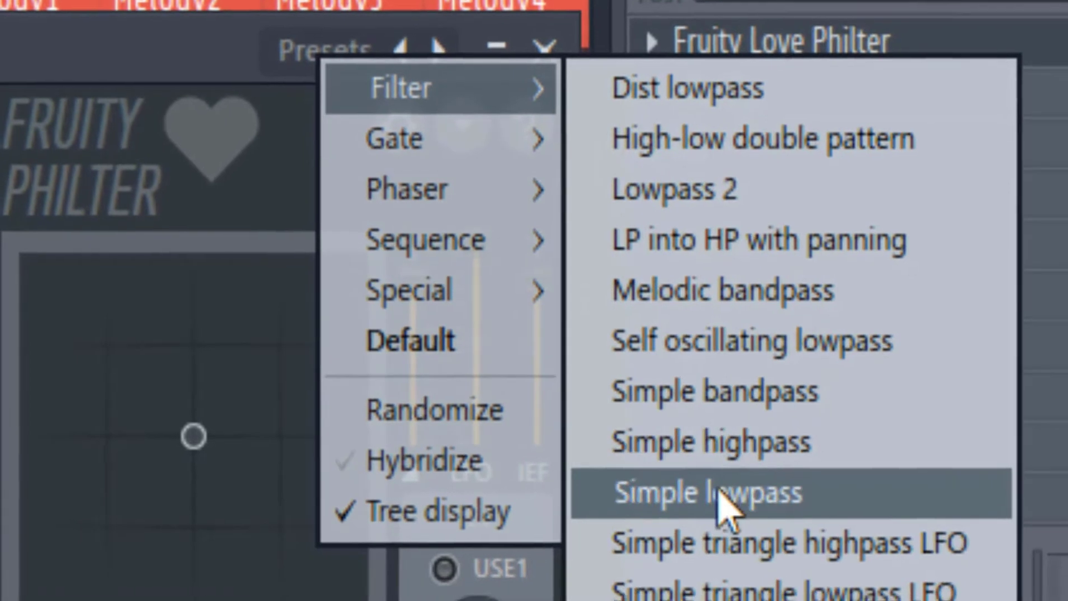
pyautogui.click(719, 492)
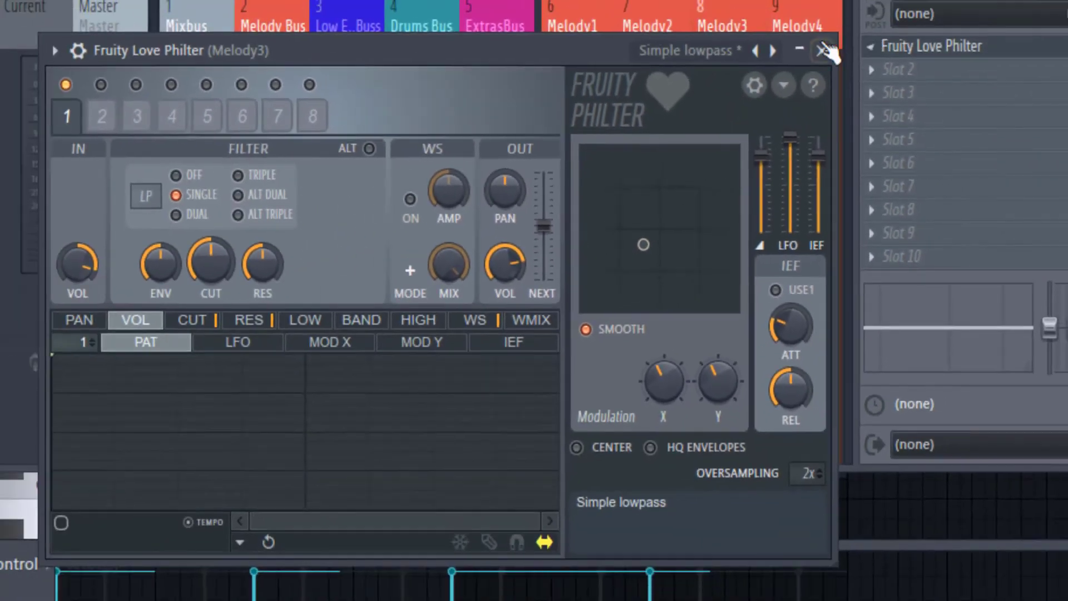
pyautogui.click(826, 46)
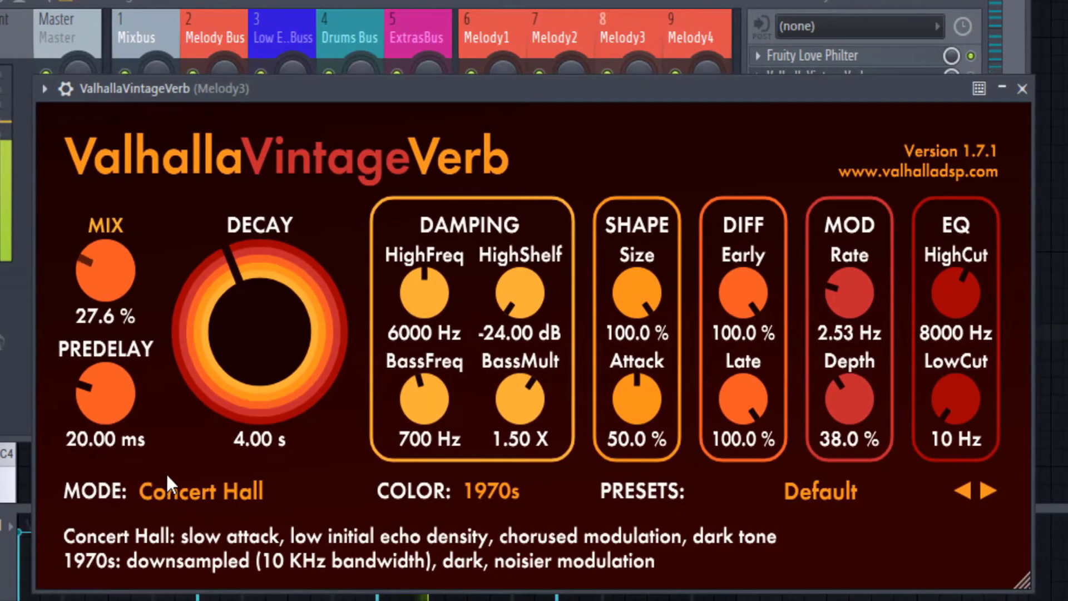
# Step: Set Melody3's ValhallaVintageVerb color to 1980s, its high cut to 4360 Hz and low cut to 450 Hz, and adjust the decay
pyautogui.click(521, 501)
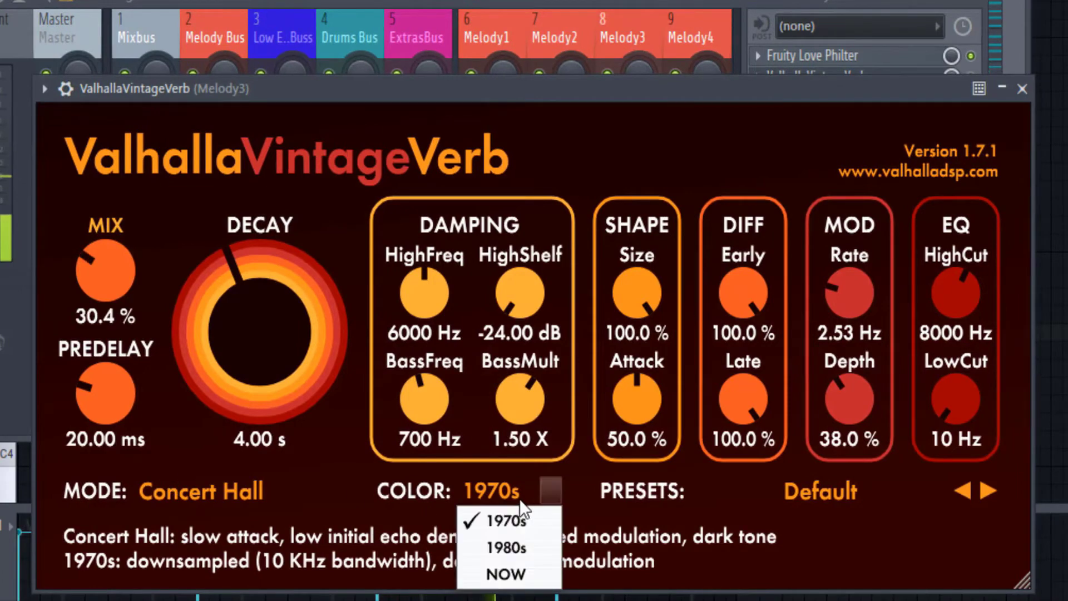
pyautogui.click(504, 544)
pyautogui.moveTo(956, 401); pyautogui.dragTo(953, 388)
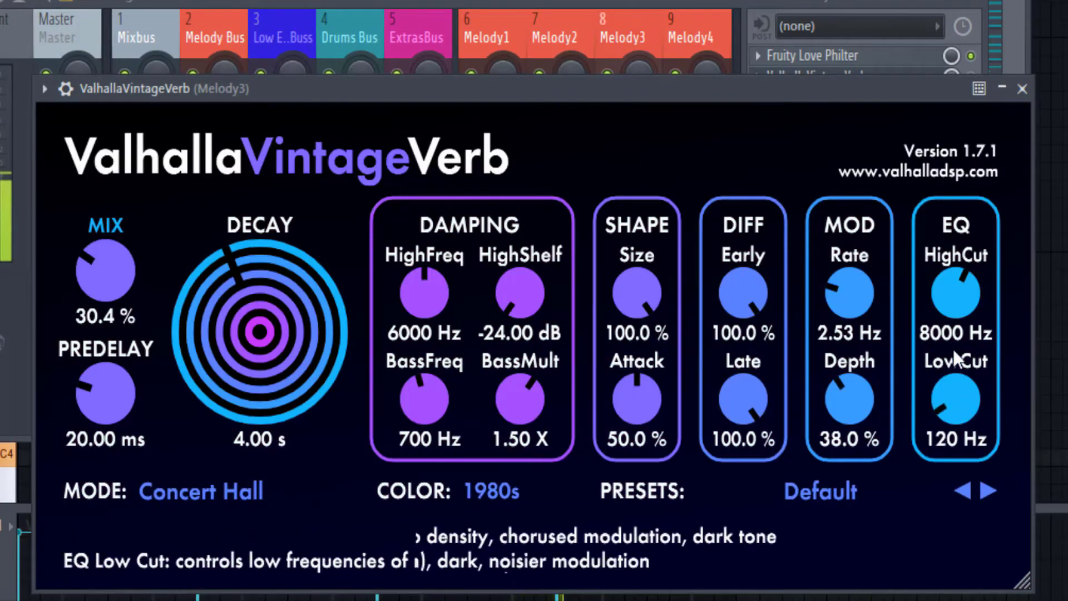
pyautogui.moveTo(953, 311); pyautogui.dragTo(952, 352)
pyautogui.moveTo(950, 296); pyautogui.dragTo(950, 313)
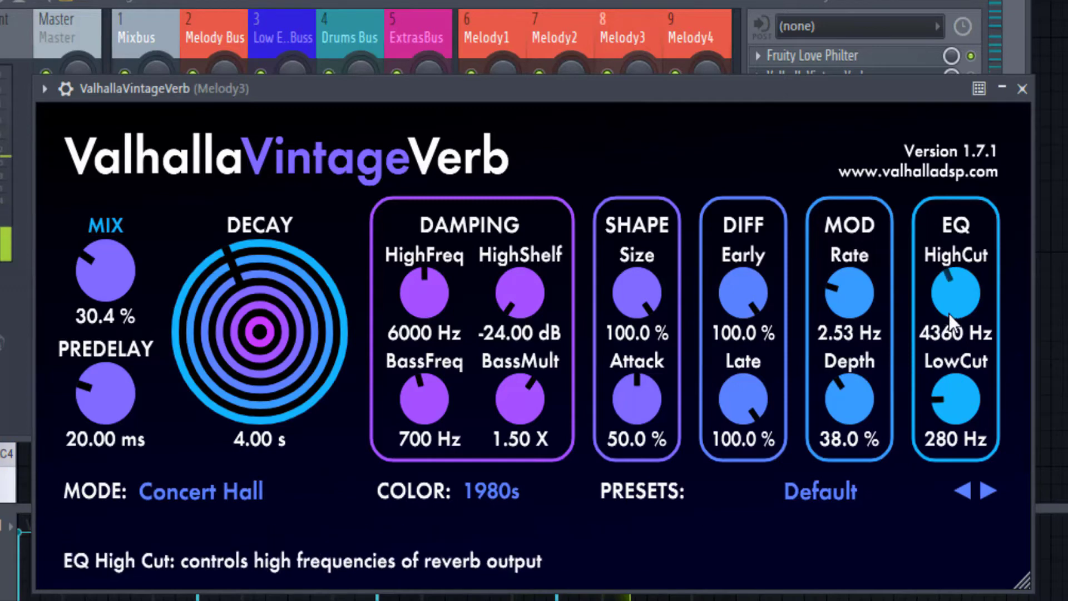
pyautogui.moveTo(950, 397); pyautogui.dragTo(948, 385)
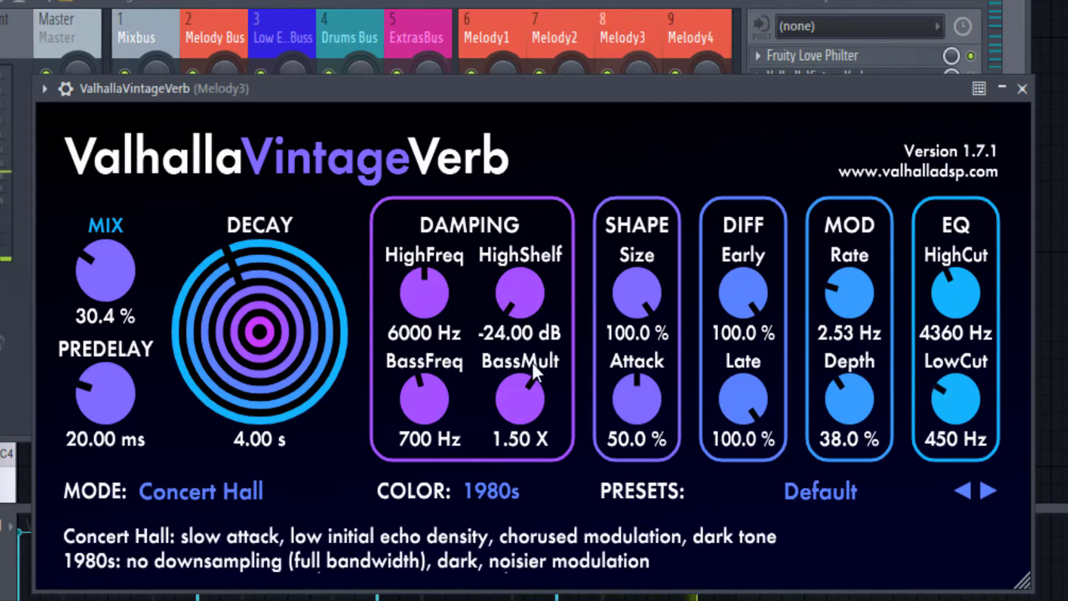
pyautogui.moveTo(260, 349); pyautogui.dragTo(266, 361)
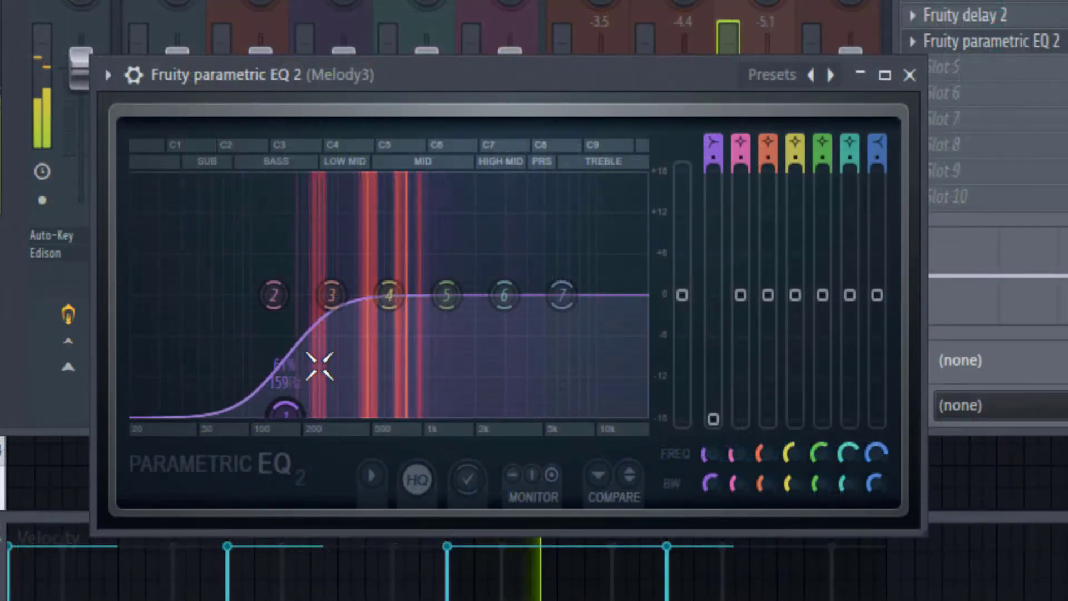
# Step: Sweep band 3 of Melody3's Fruity parametric EQ 2 to 507 Hz and turn it into a narrow cut
pyautogui.moveTo(332, 295); pyautogui.dragTo(370, 198)
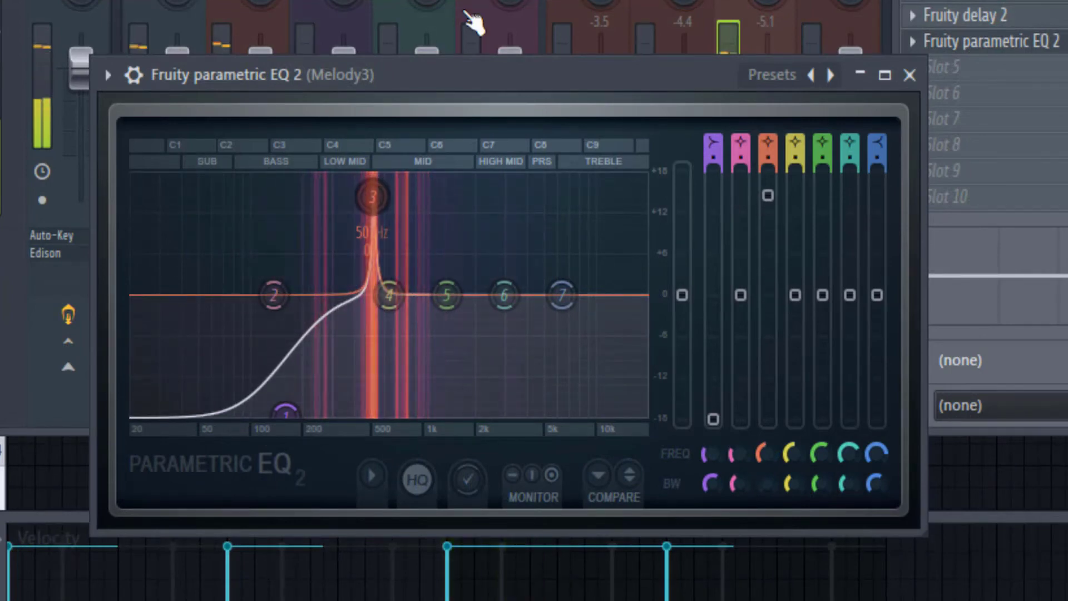
pyautogui.moveTo(768, 196); pyautogui.dragTo(768, 329)
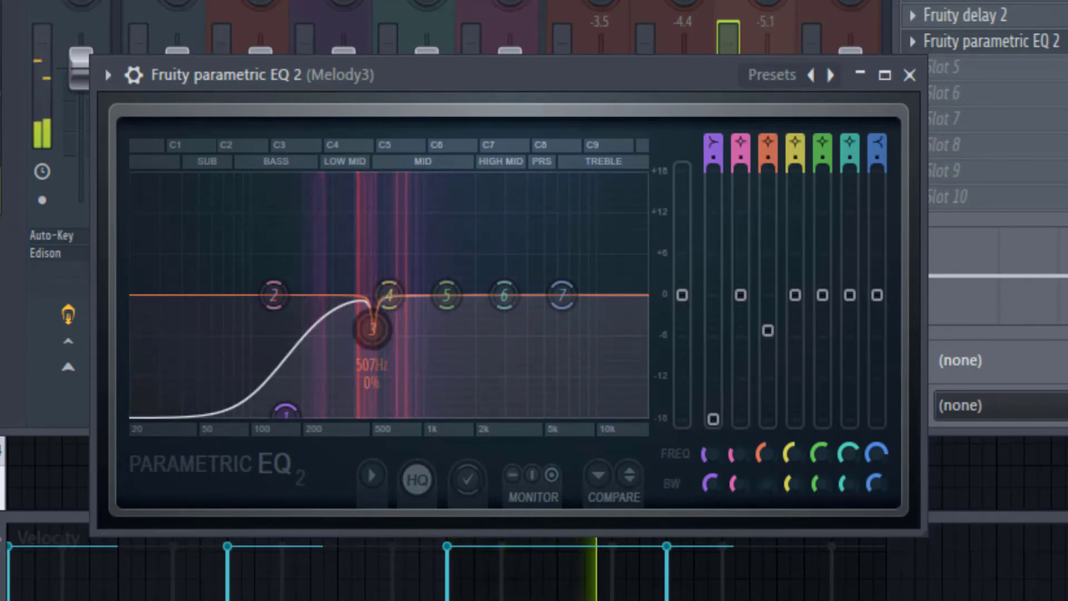
pyautogui.click(909, 75)
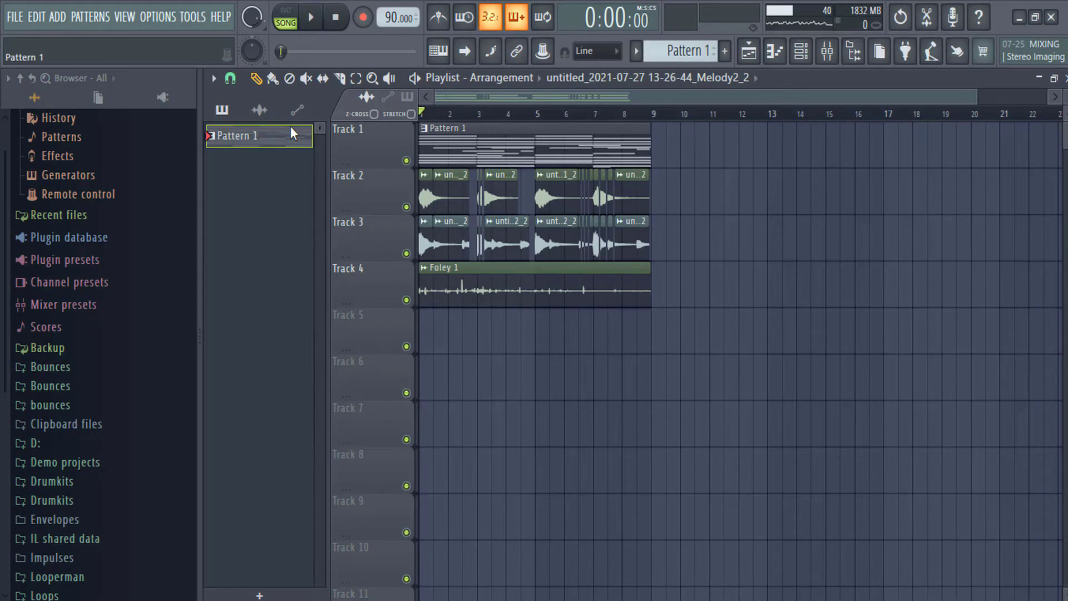
# Step: Play the arrangement through bars 1 to 9 in the playlist and listen to the layered clips
pyautogui.press('space')
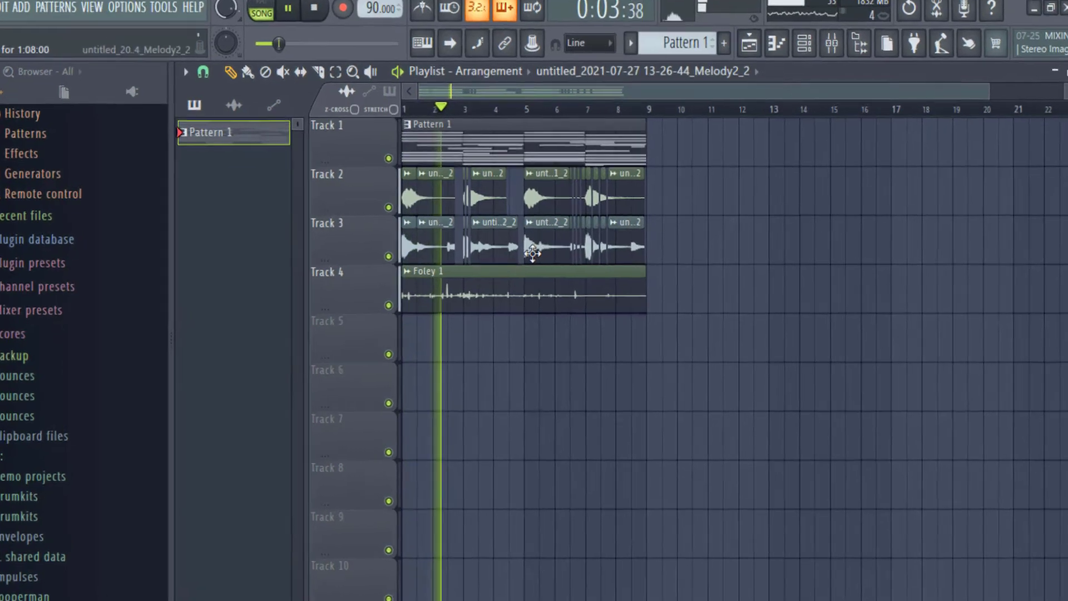
pyautogui.scroll(3, 537, 260)
pyautogui.moveTo(510, 99); pyautogui.dragTo(418, 103)
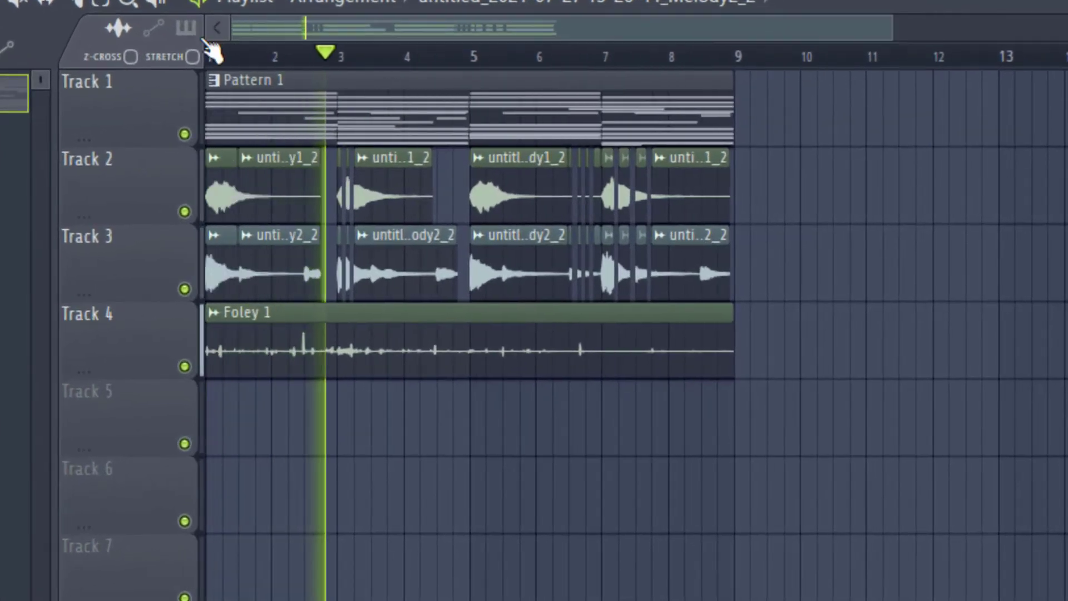
pyautogui.scroll(3, 231, 174)
pyautogui.moveTo(317, 41); pyautogui.dragTo(228, 42)
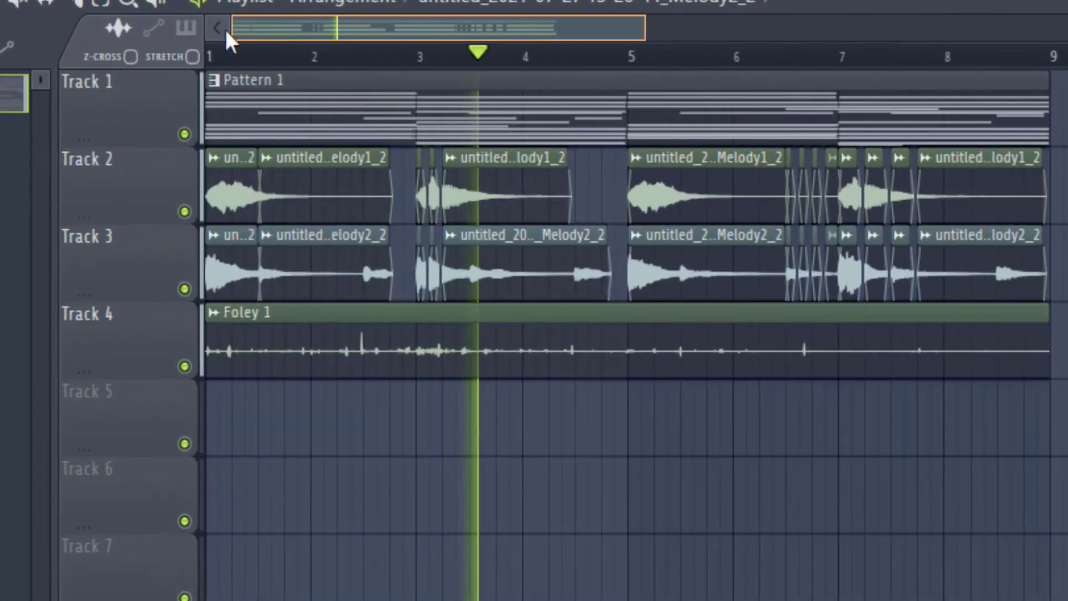
pyautogui.scroll(1, 210, 95)
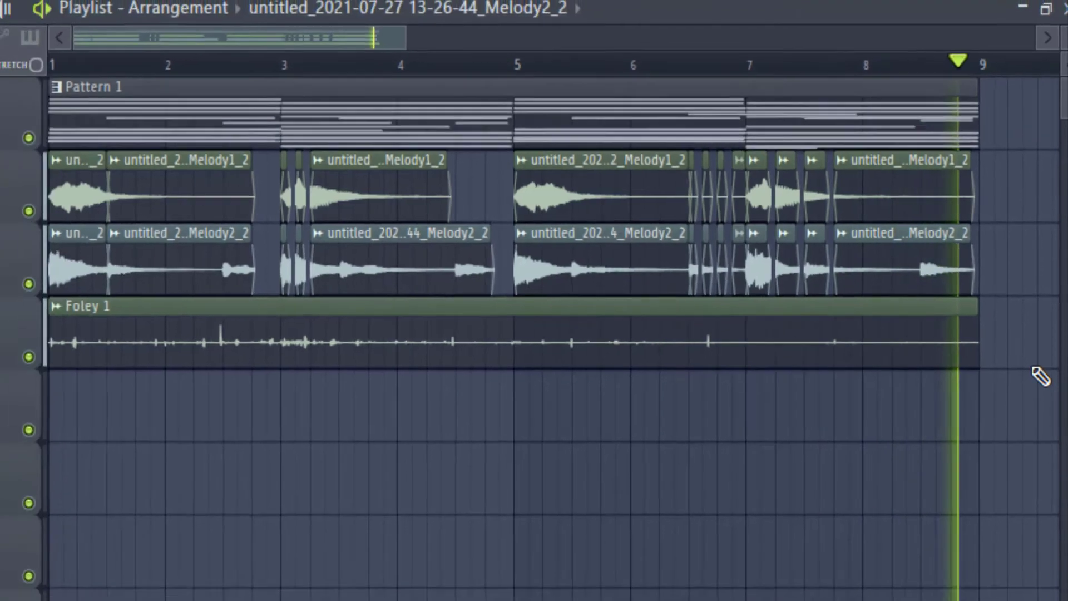
pyautogui.press('space')
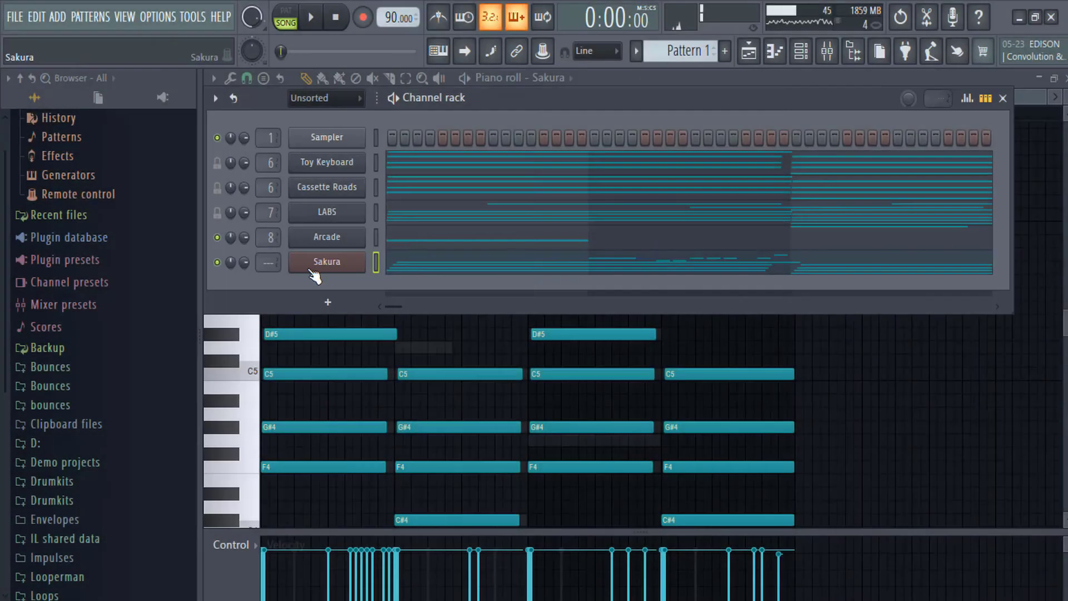
# Step: Route the Sakura channel to the Melody4 mixer track and load Fruity Chorus and Wider in its first two effect slots
pyautogui.click(312, 269)
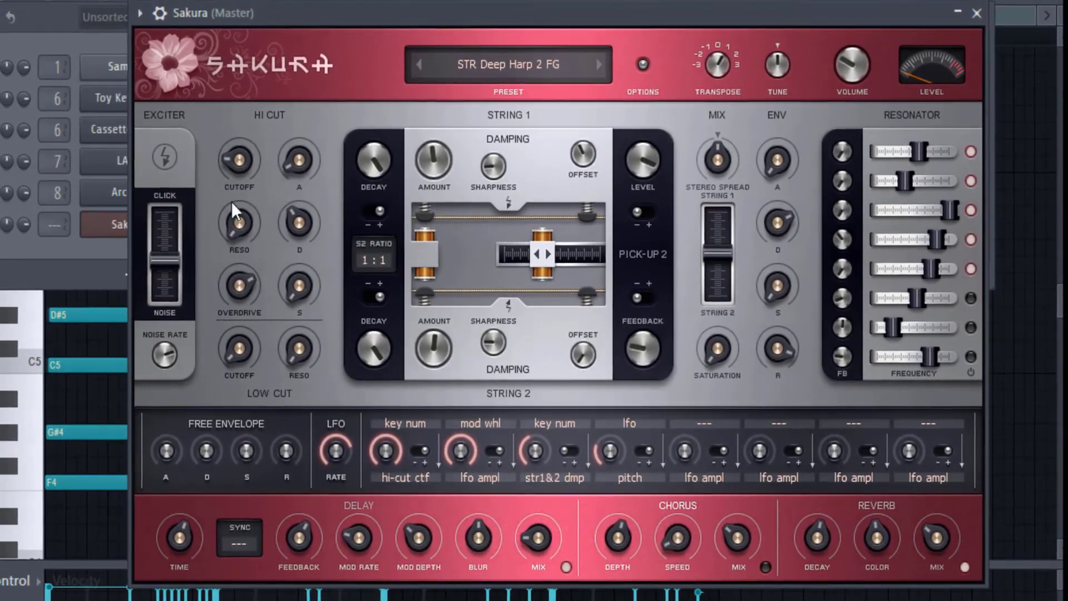
pyautogui.click(118, 228)
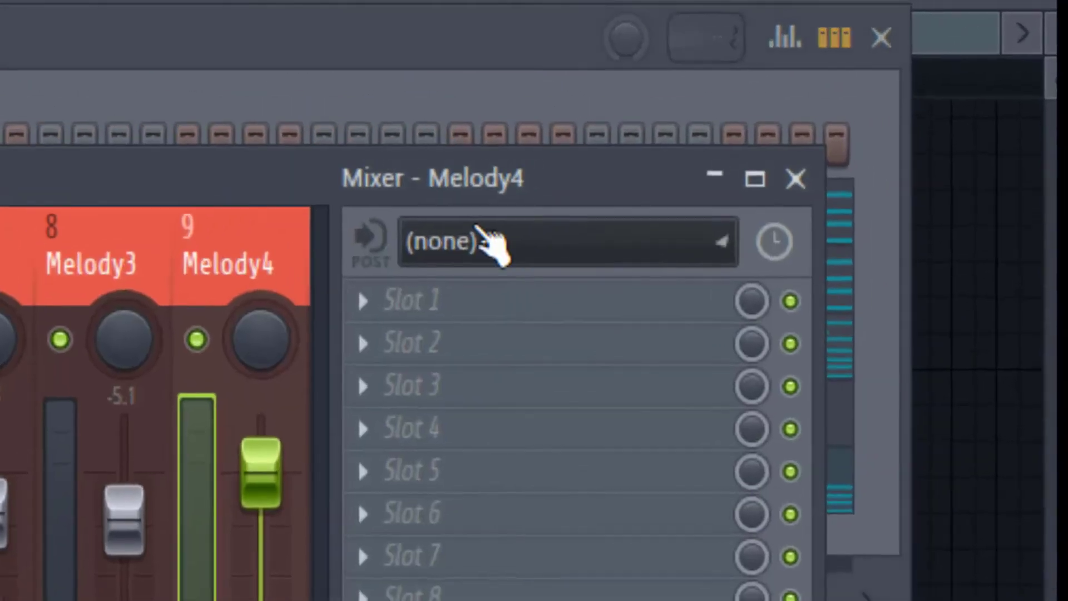
pyautogui.click(484, 239)
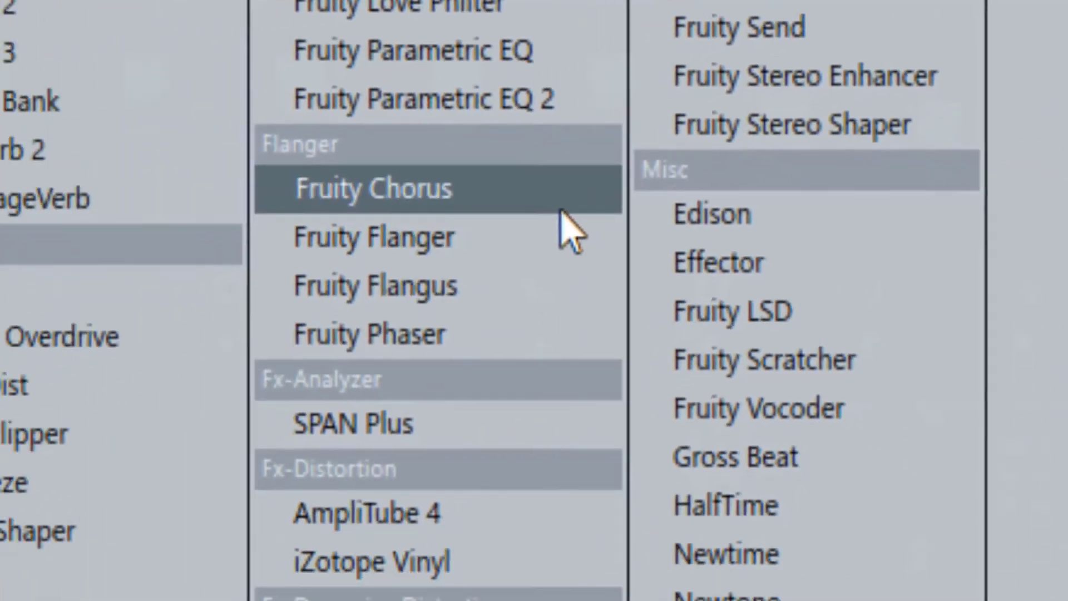
pyautogui.click(572, 226)
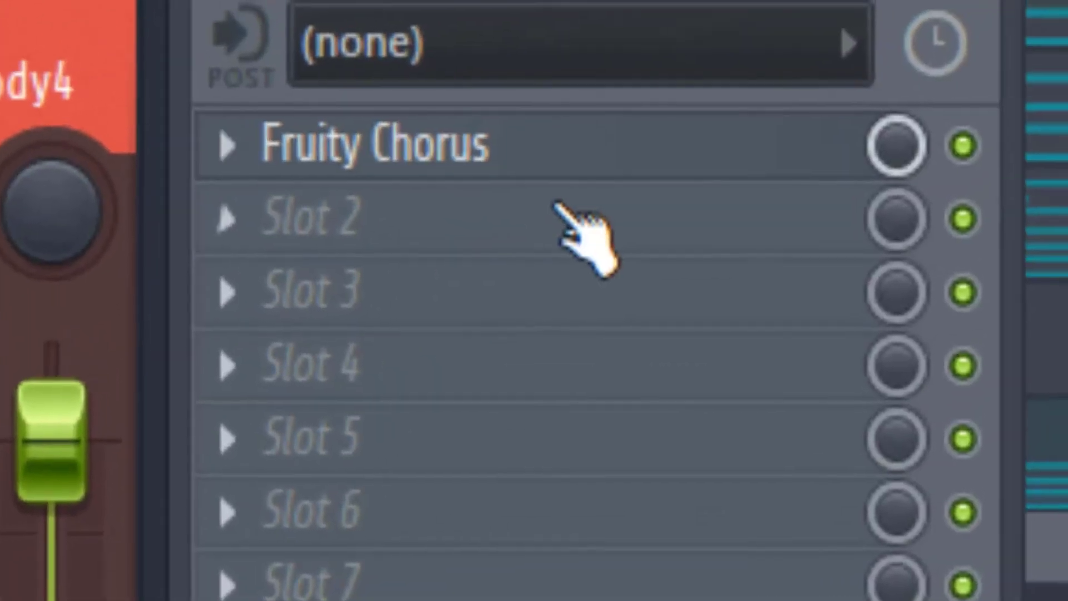
pyautogui.click(1023, 83)
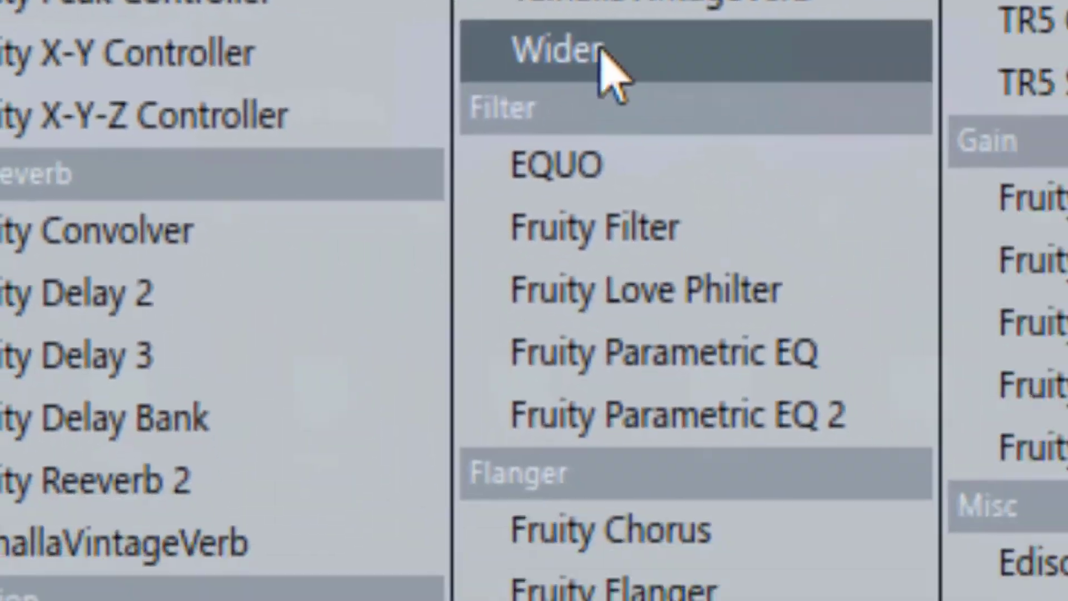
pyautogui.click(601, 49)
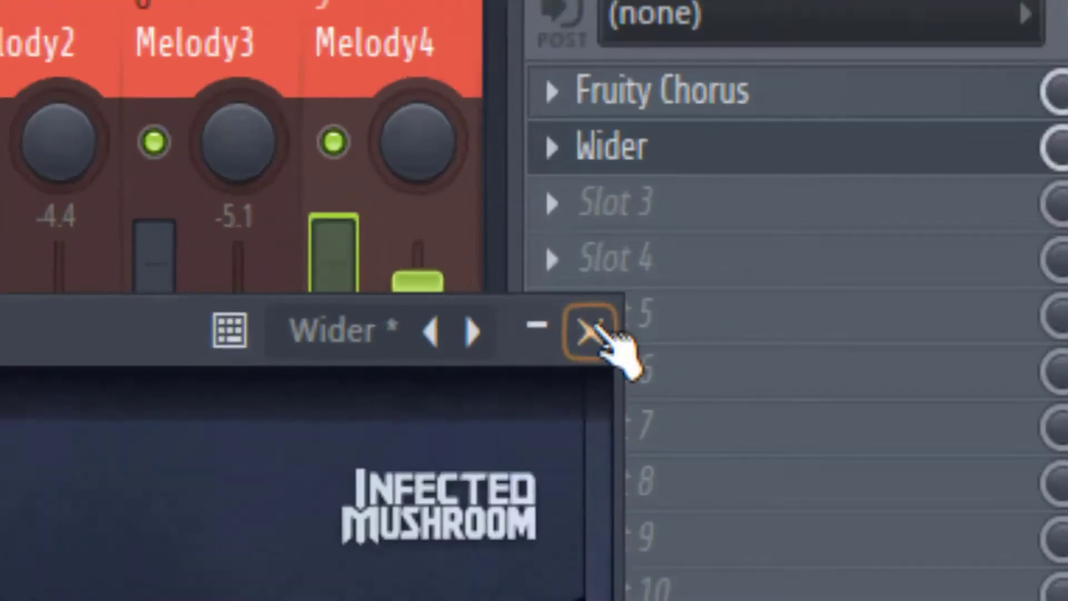
# Step: Add ValhallaVintageVerb in slot 3 of Melody4, set its mix to 36.4% and browse its reverb presets
pyautogui.click(1025, 105)
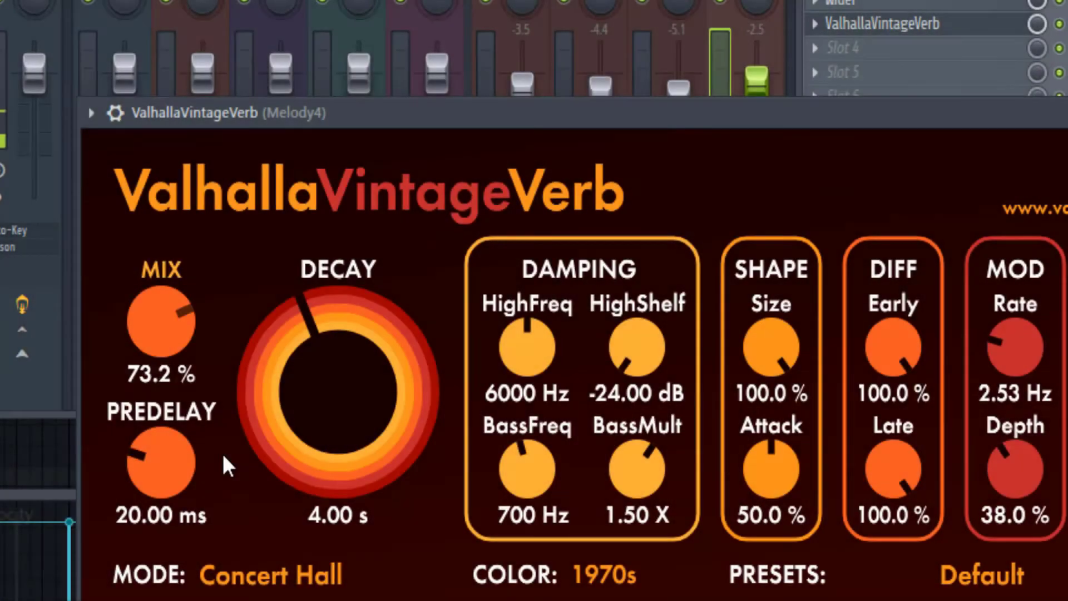
pyautogui.moveTo(222, 465); pyautogui.dragTo(255, 519)
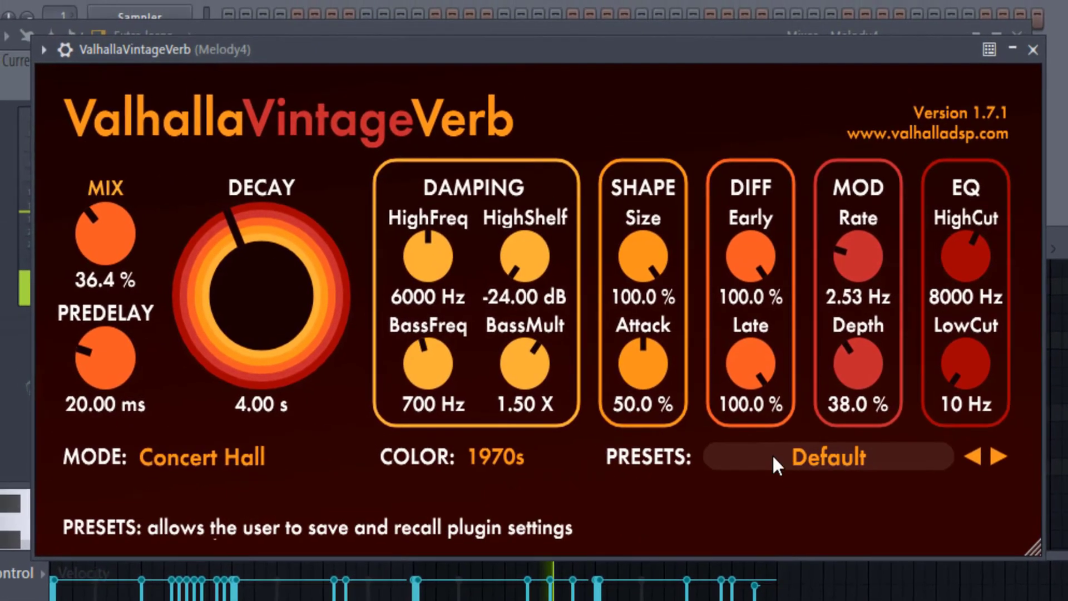
pyautogui.click(952, 579)
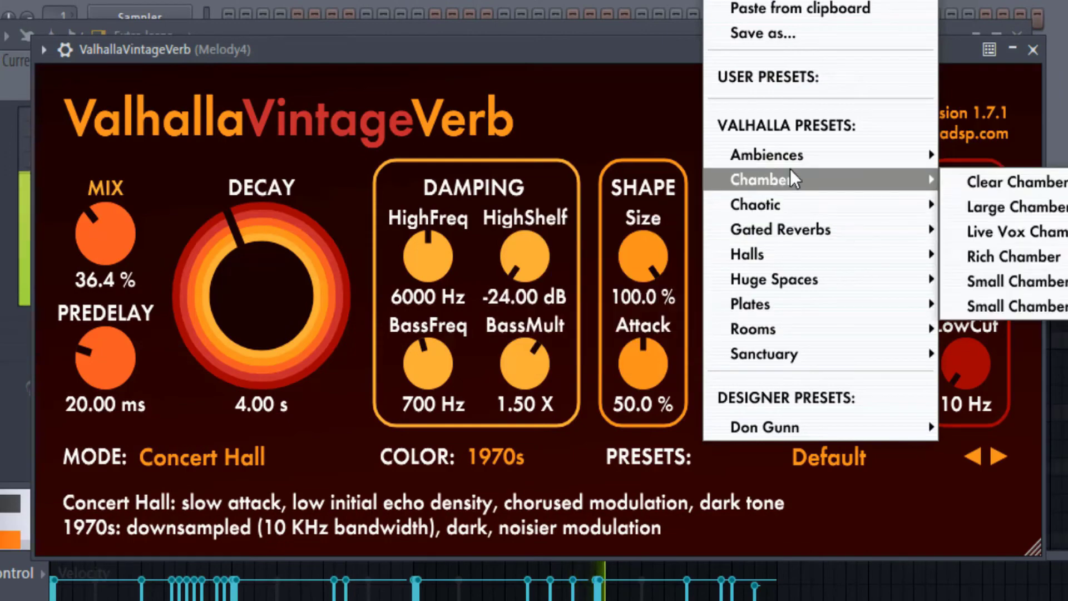
pyautogui.click(998, 120)
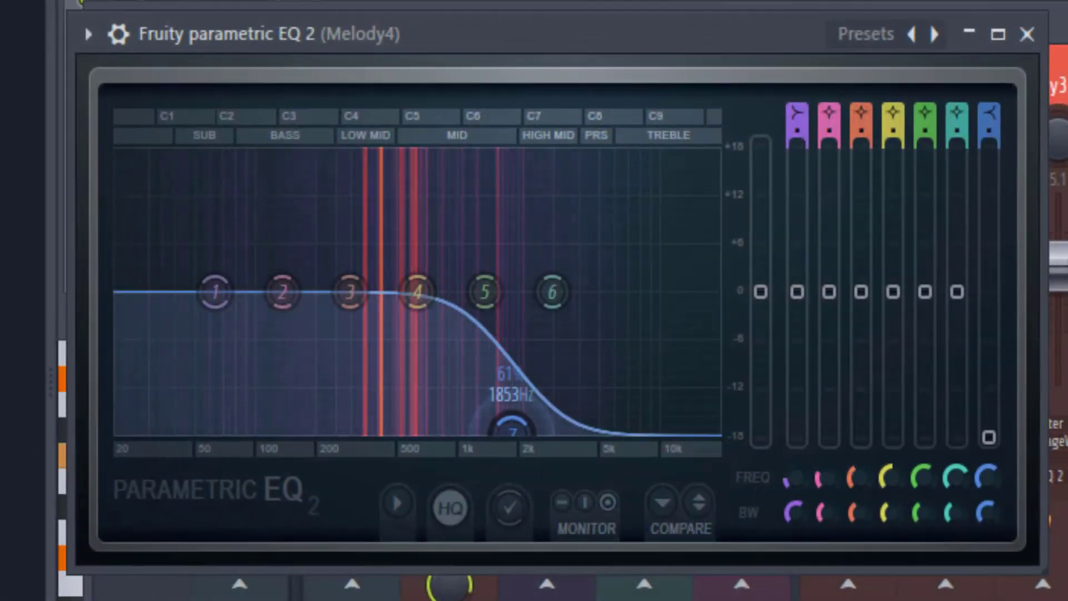
# Step: Move band 7's low-pass cutoff to about 2 kHz in Melody4's Fruity parametric EQ 2
pyautogui.moveTo(508, 424); pyautogui.dragTo(525, 431)
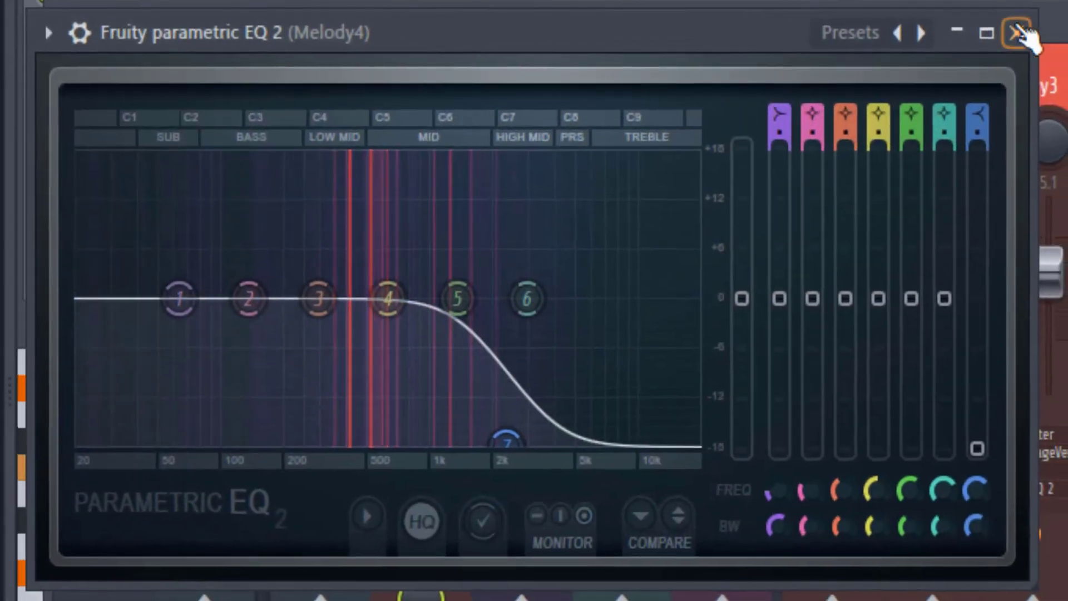
pyautogui.click(1027, 34)
# Step: Reset the Melody4 volume fader and raise that track's ValhallaVintageVerb mix to about 60%
pyautogui.rightClick(973, 378)
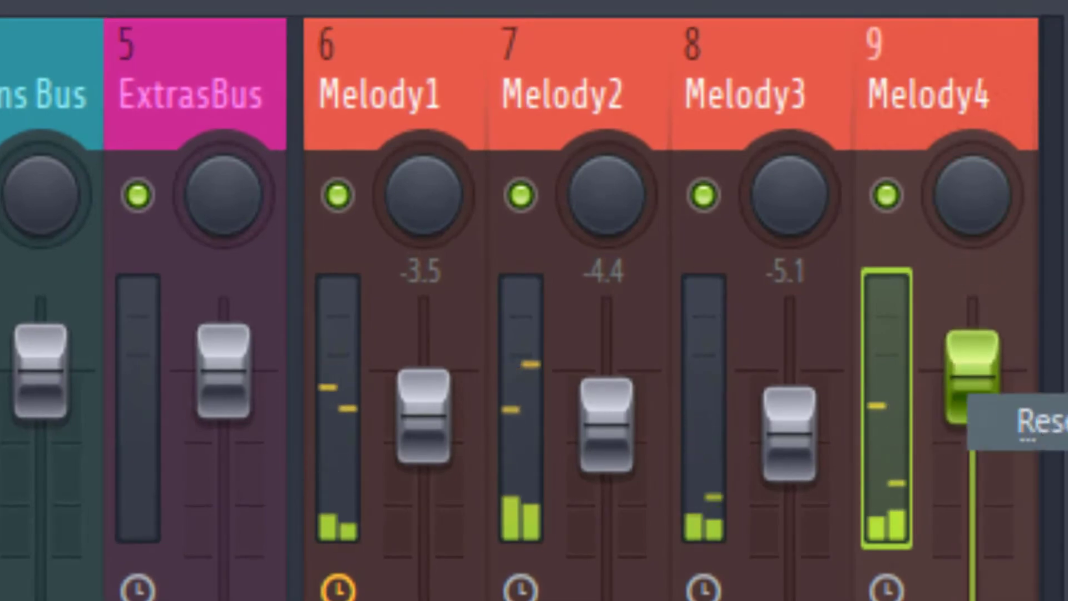
pyautogui.click(1012, 422)
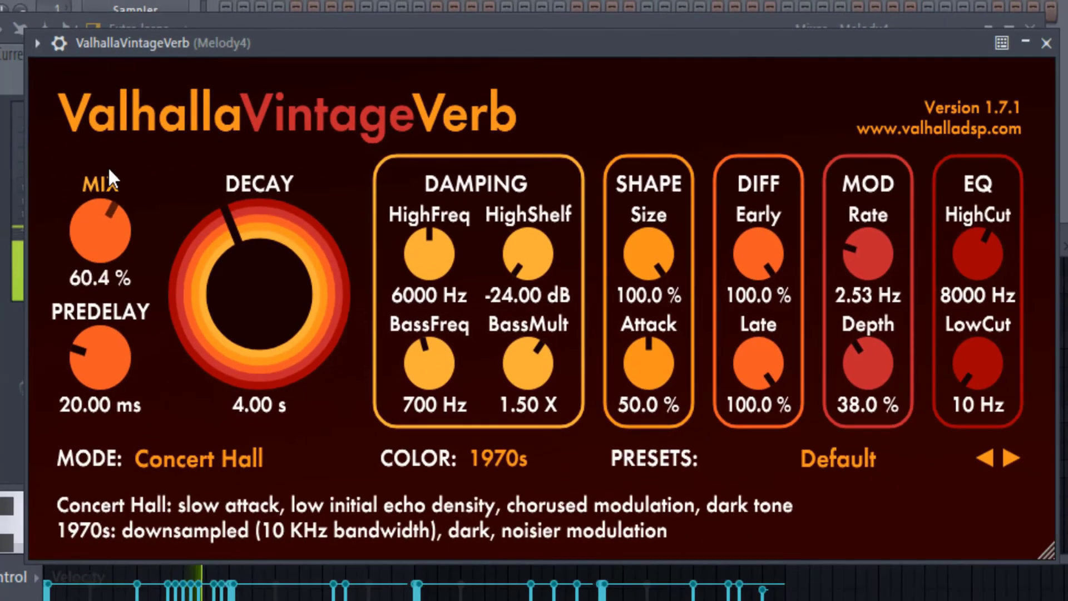
pyautogui.moveTo(108, 165); pyautogui.dragTo(108, 167)
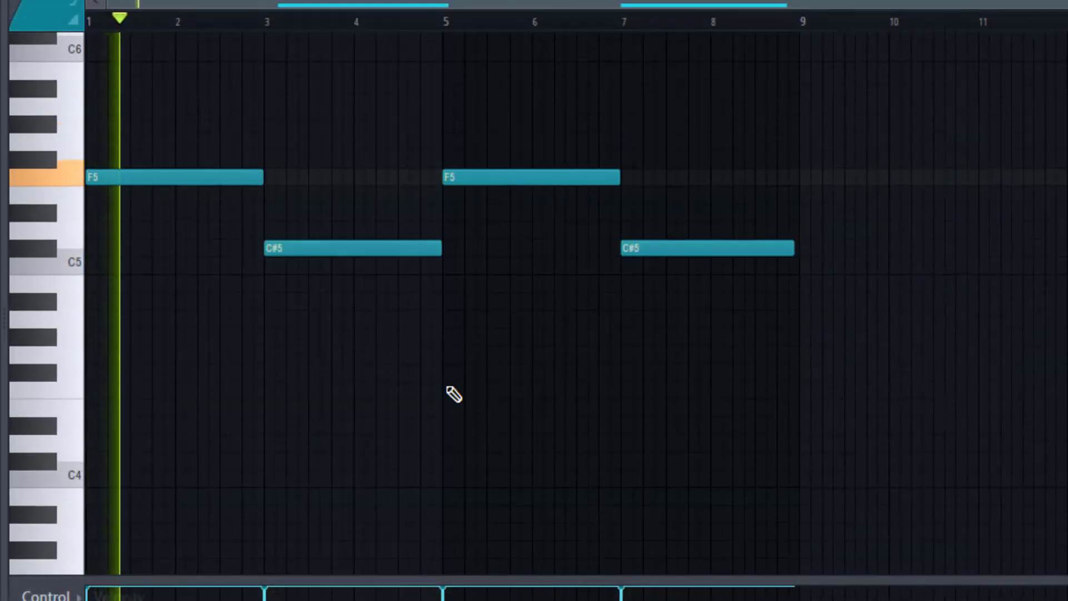
# Step: Place a short C5 hit on beat 3 of bar 1 and duplicate it into every bar through bar 8
pyautogui.scroll(3, 448, 278)
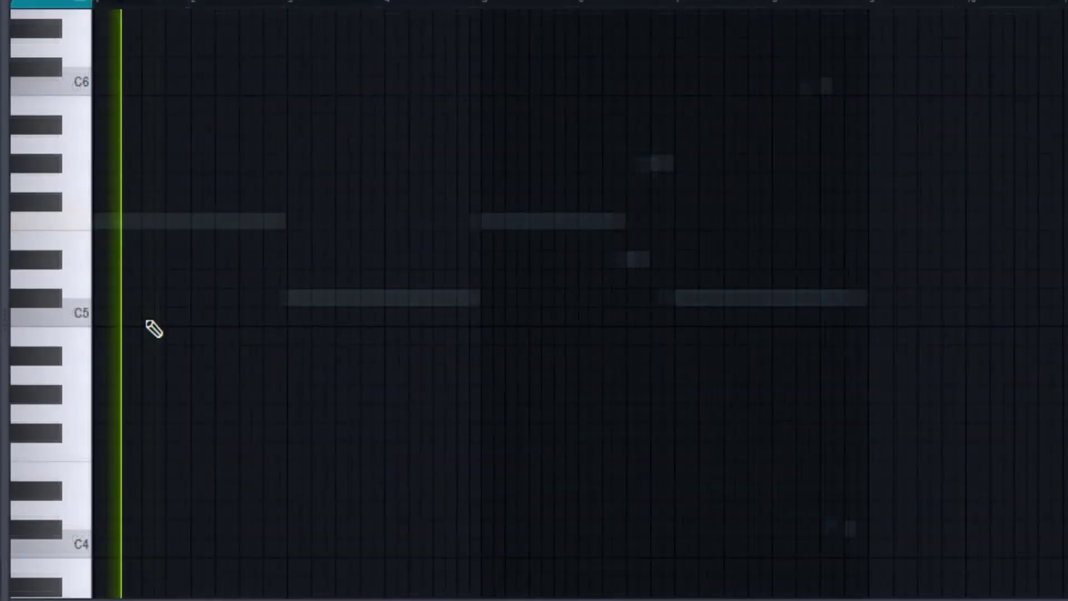
pyautogui.click(148, 317)
pyautogui.hotkey('ctrl', 'a')
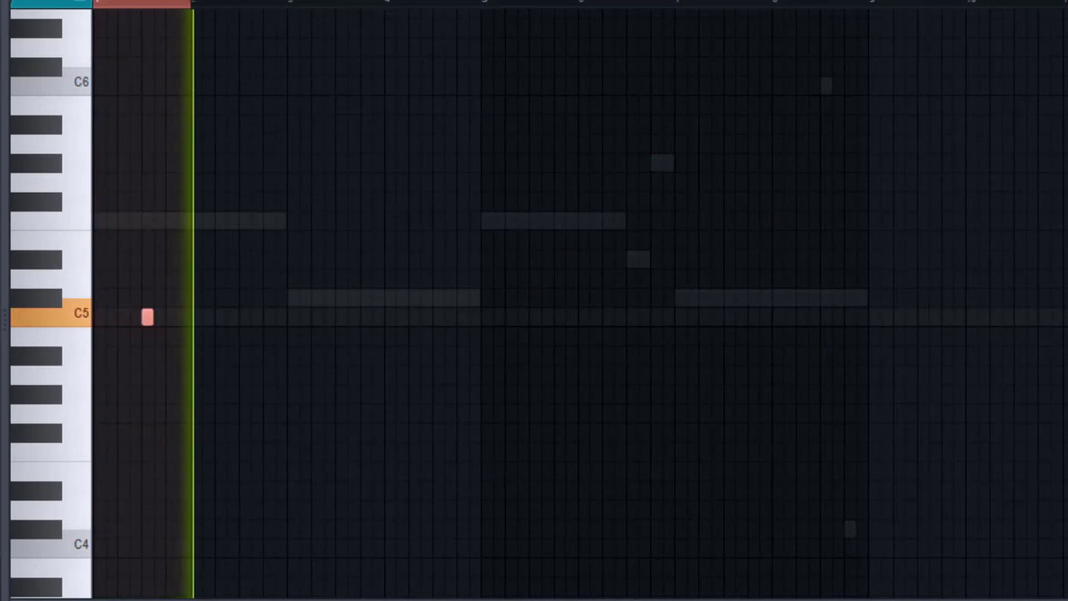
pyautogui.hotkey('ctrl', 'b')
pyautogui.hotkey('ctrl', 'b')
pyautogui.hotkey('ctrl', 'b')
pyautogui.hotkey('ctrl', 'b')
pyautogui.hotkey('ctrl', 'b')
pyautogui.hotkey('ctrl', 'b')
pyautogui.hotkey('ctrl', 'b')
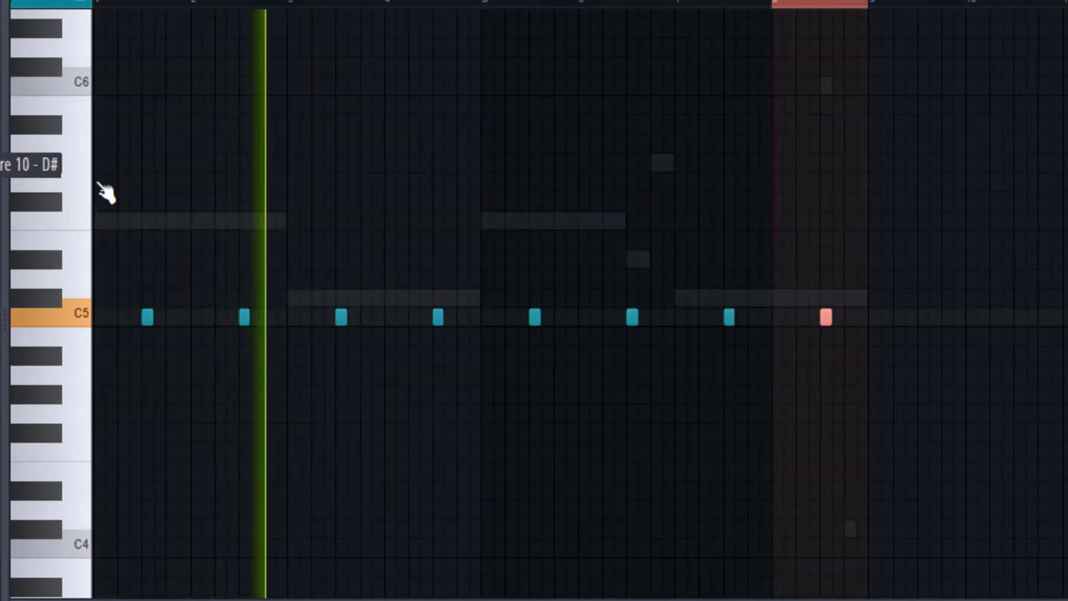
pyautogui.hotkey('ctrl', 'd')
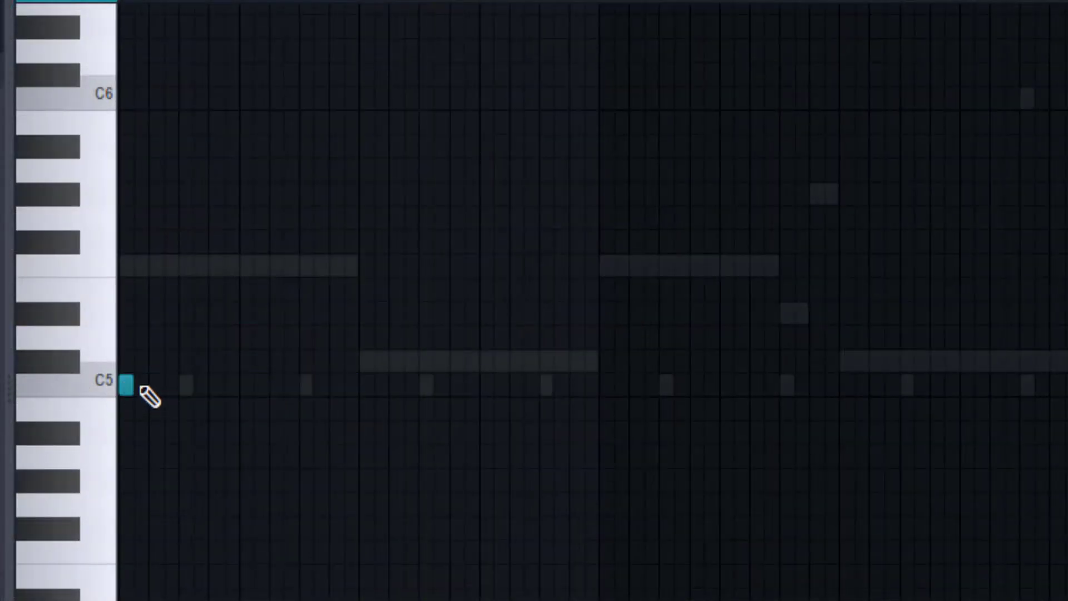
# Step: Add short C5 hits early in bar 1, on beat 2 of bar 2 and at bar 2's end, and duplicate the two-bar pattern
pyautogui.press('space')
pyautogui.moveTo(140, 387); pyautogui.dragTo(151, 418)
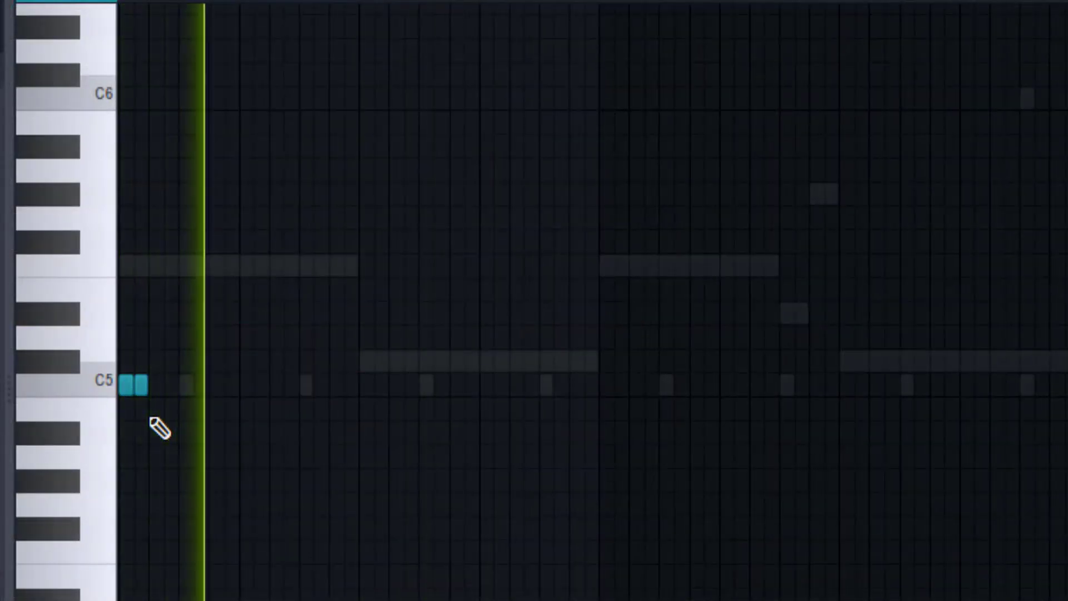
pyautogui.moveTo(280, 390); pyautogui.dragTo(319, 445)
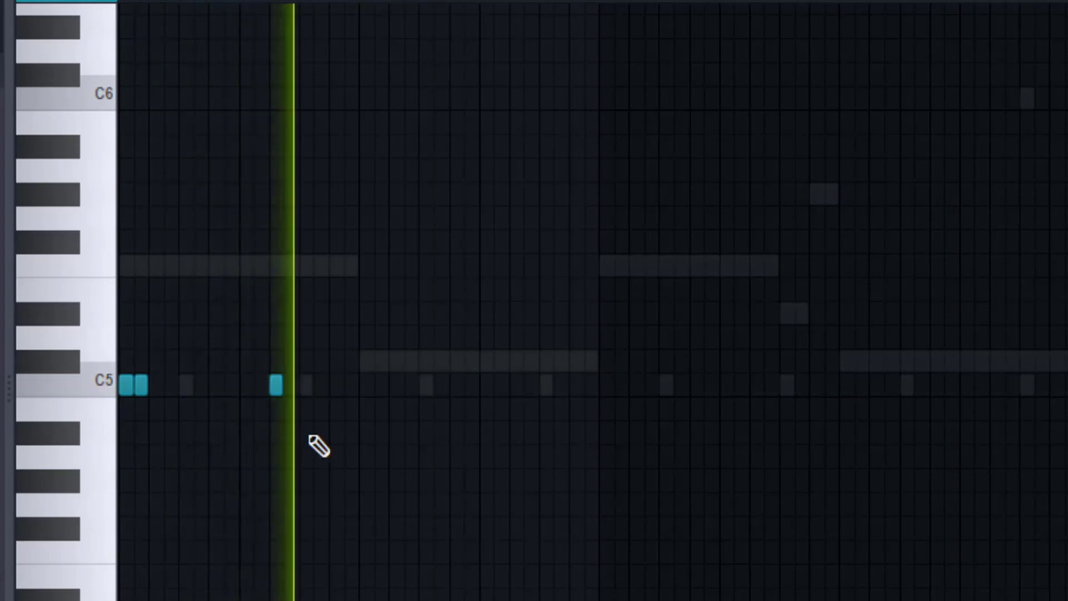
pyautogui.moveTo(364, 386); pyautogui.dragTo(379, 404)
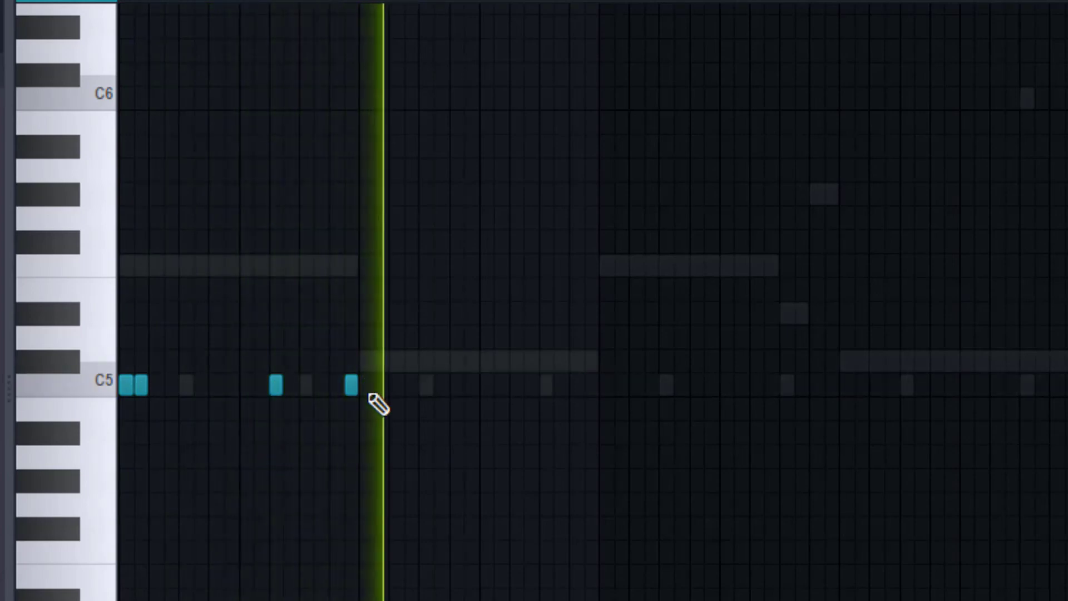
pyautogui.hotkey('ctrl', 'b')
pyautogui.hotkey('ctrl', 'b')
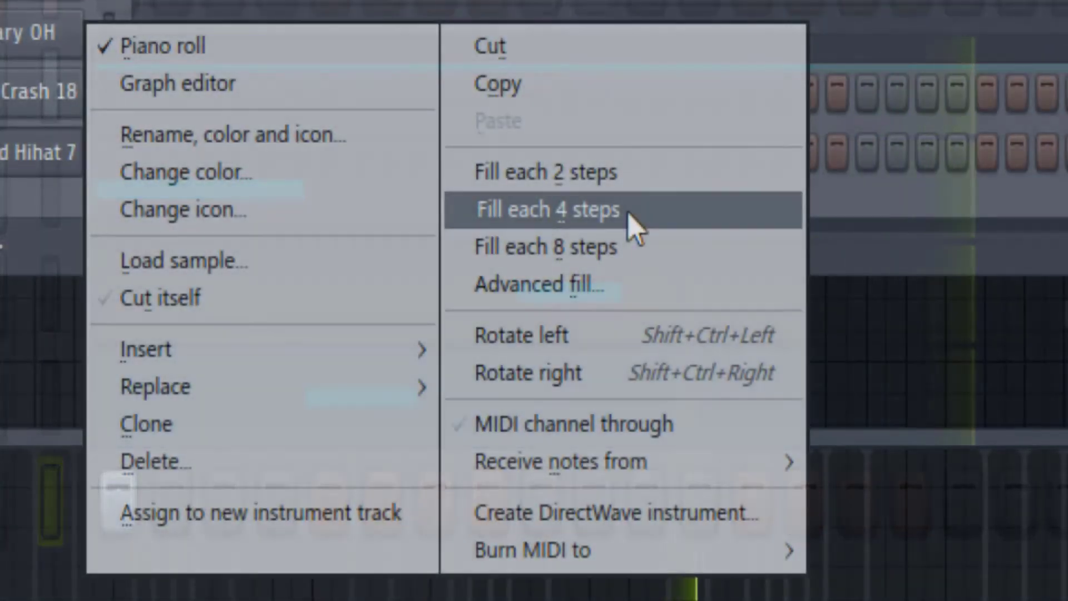
# Step: Fill the drum channel's sequence with a hit on each 4 steps
pyautogui.click(631, 211)
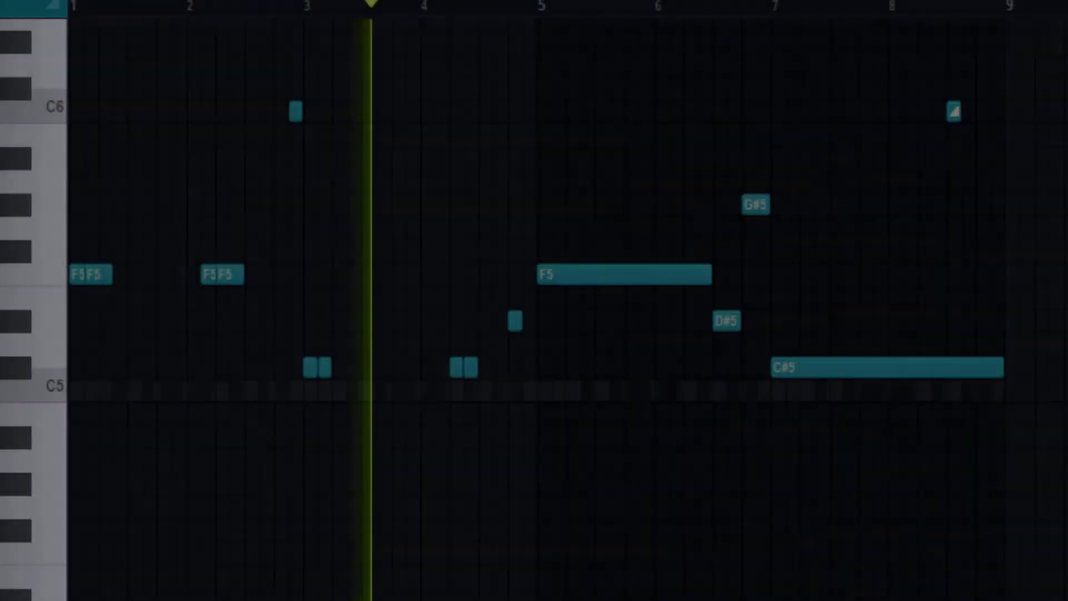
# Step: Delete all the notes from bar 5 onward and select the remaining four-bar pattern
pyautogui.moveTo(1057, 590); pyautogui.dragTo(652, 48)
pyautogui.press('Delete')
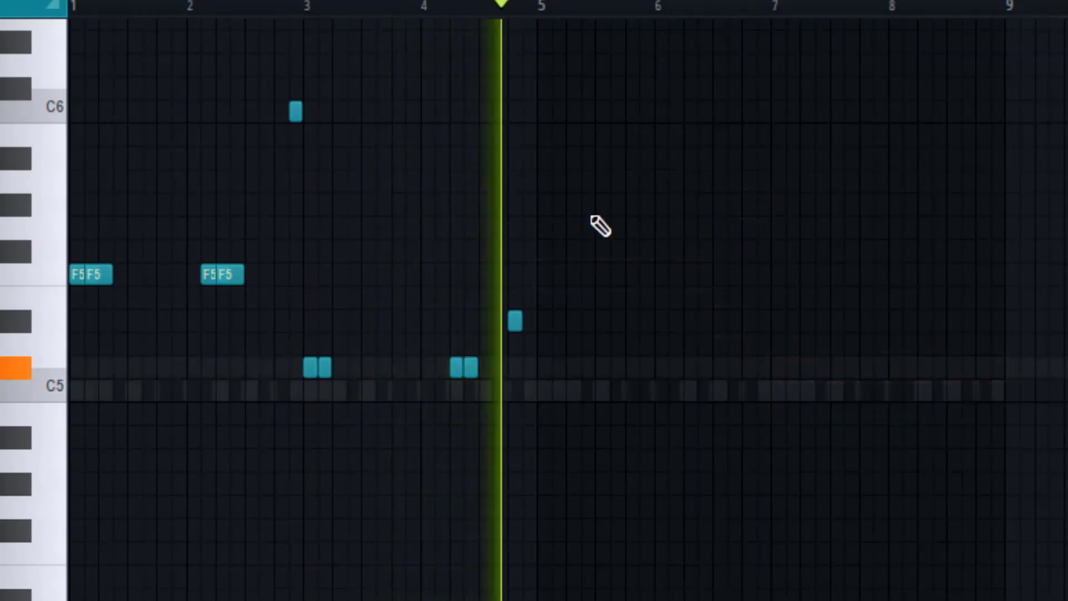
pyautogui.hotkey('ctrl', 'a')
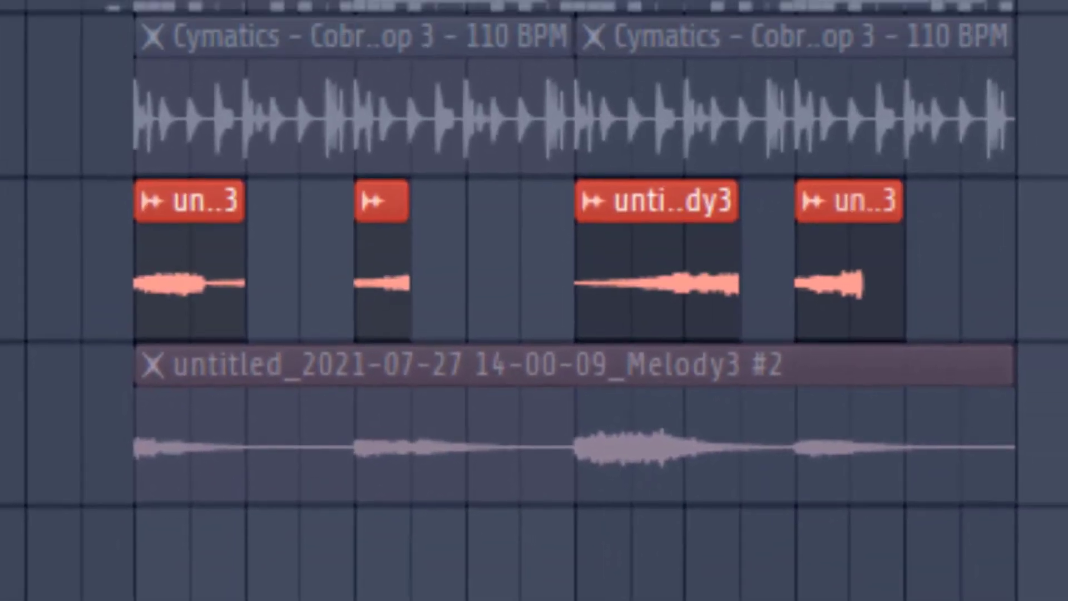
# Step: Unmute the Melody3 #2 audio clip in the playlist and play back the arrangement
pyautogui.click(139, 248)
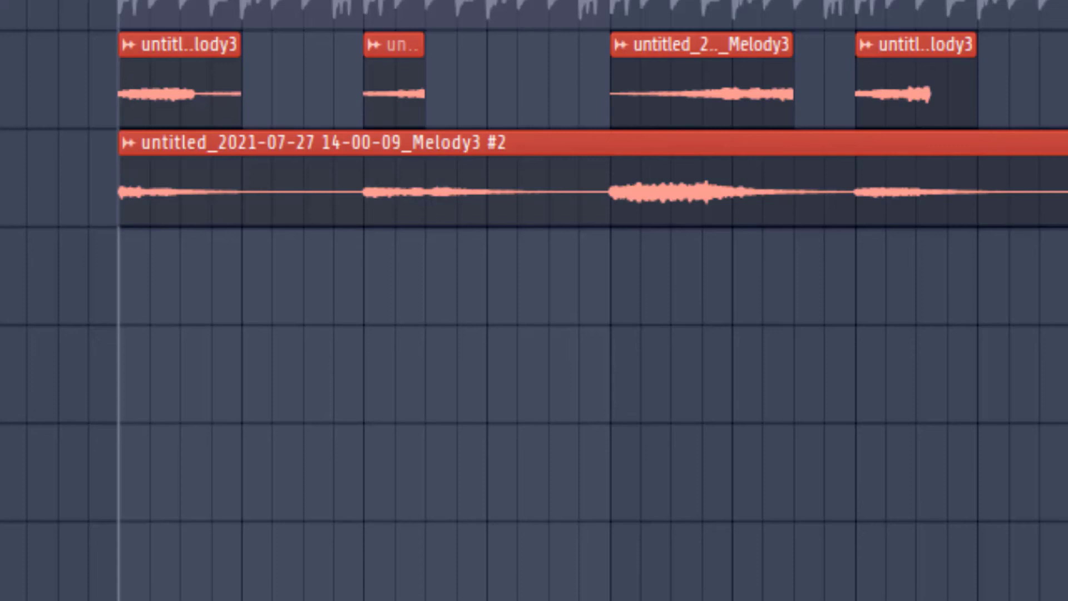
pyautogui.press('space')
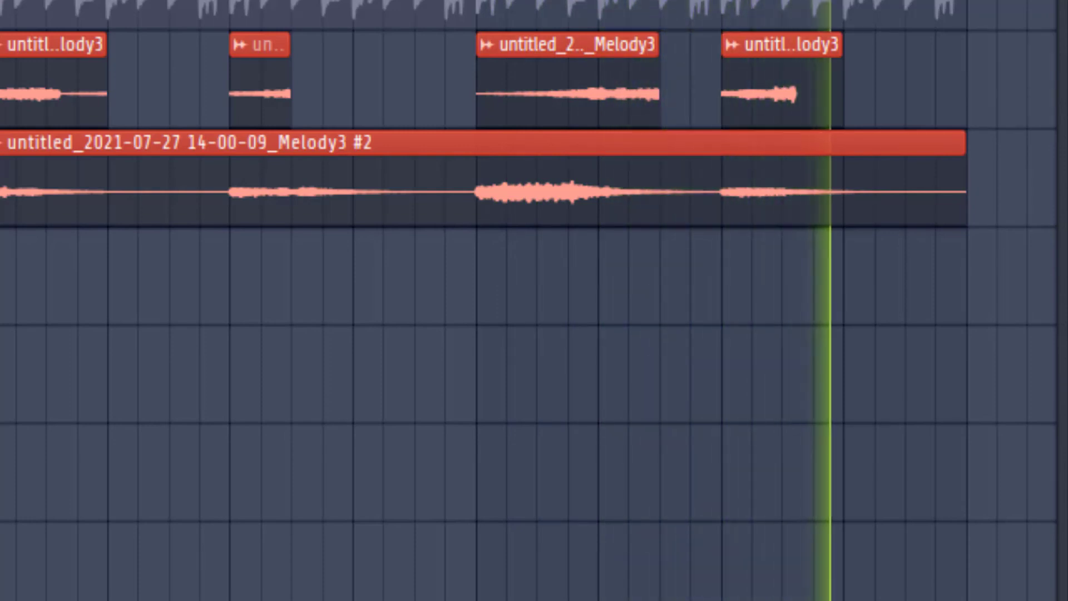
pyautogui.scroll(-4, 529, 301)
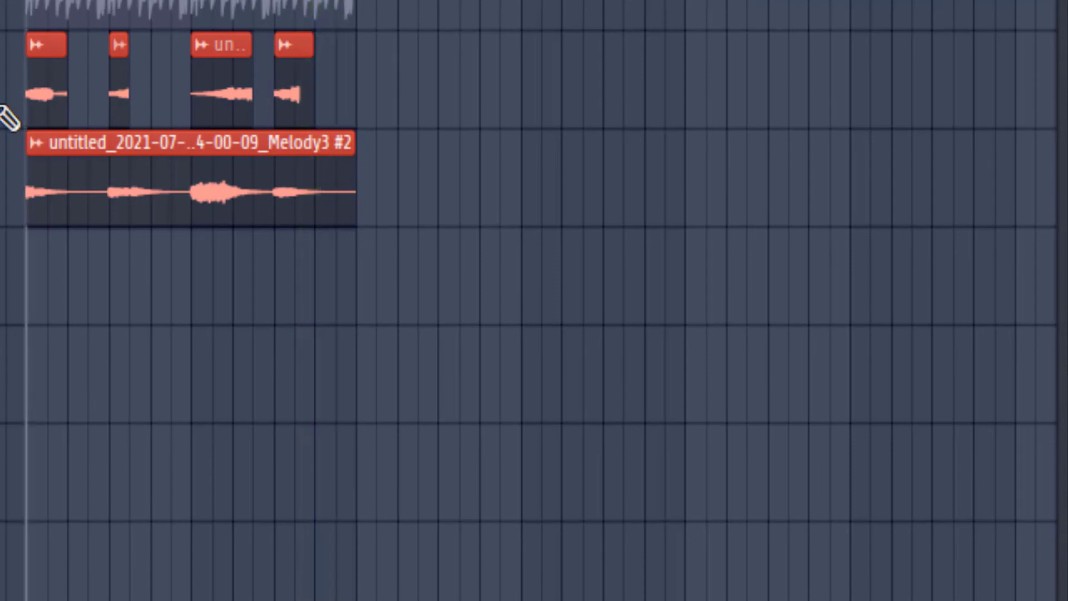